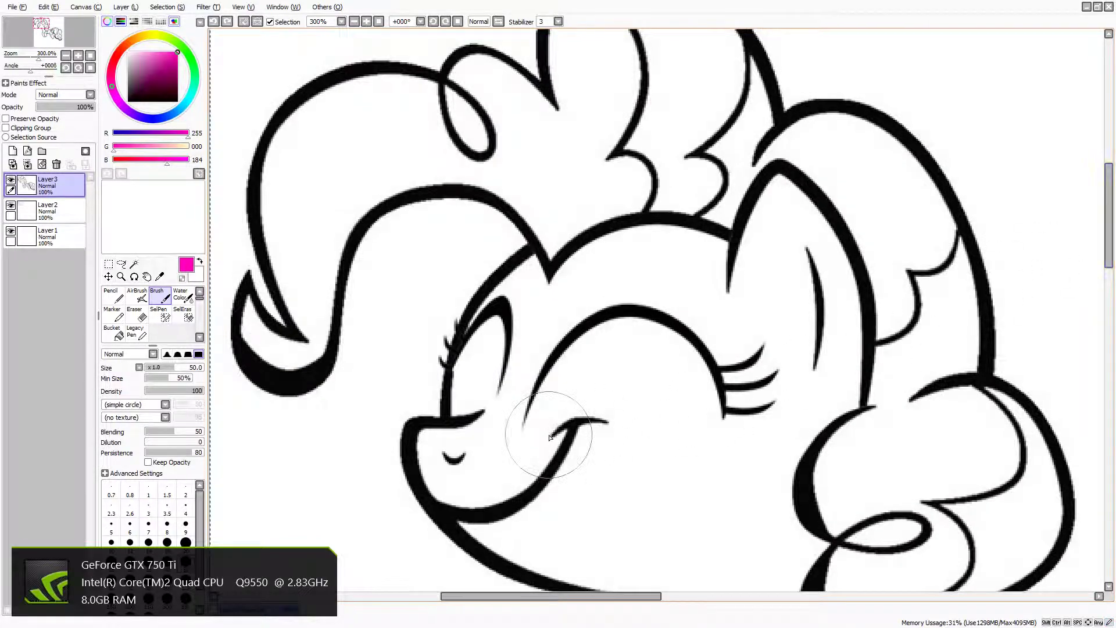
Try painting pink along the underside of the closed eye's arc with the Brush at size 11.
scroll(573, 423, up, 4)
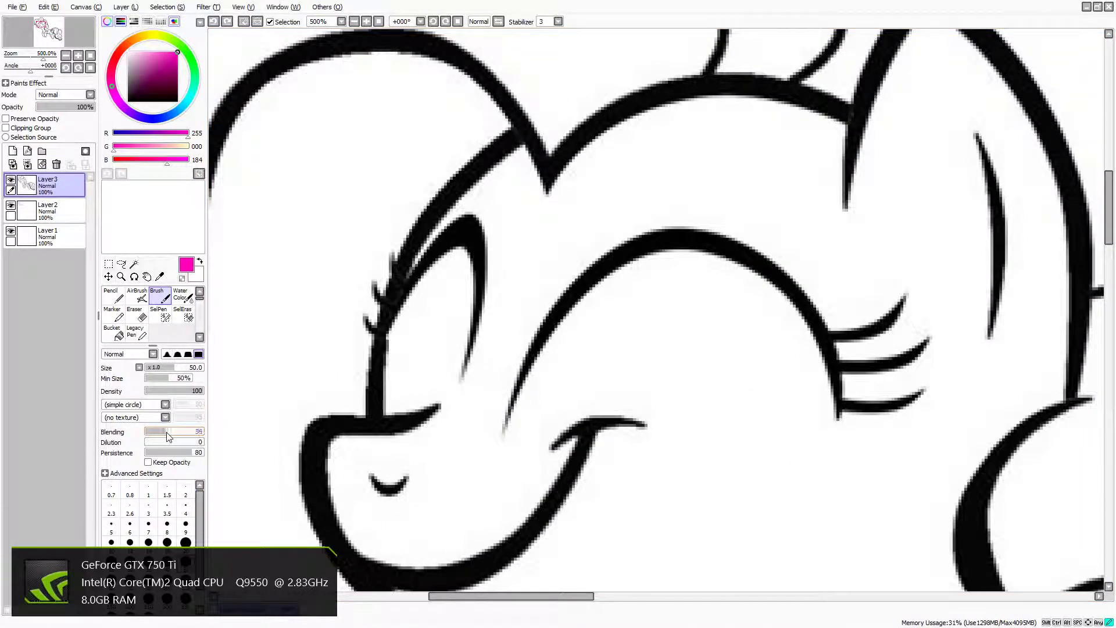
drag(167, 368, 156, 365)
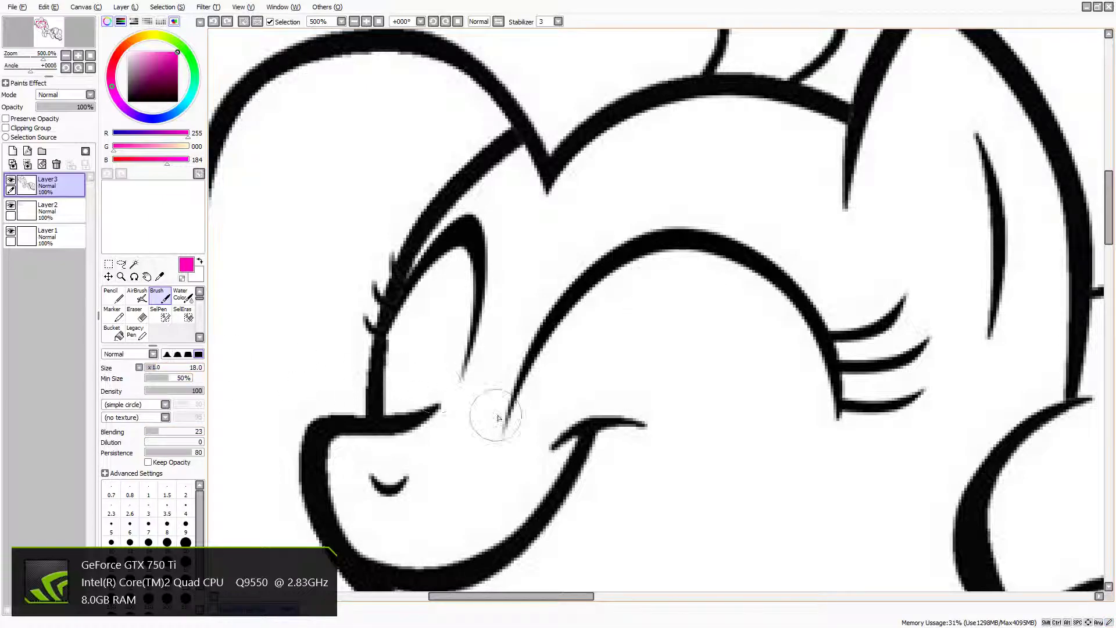
drag(156, 368, 153, 368)
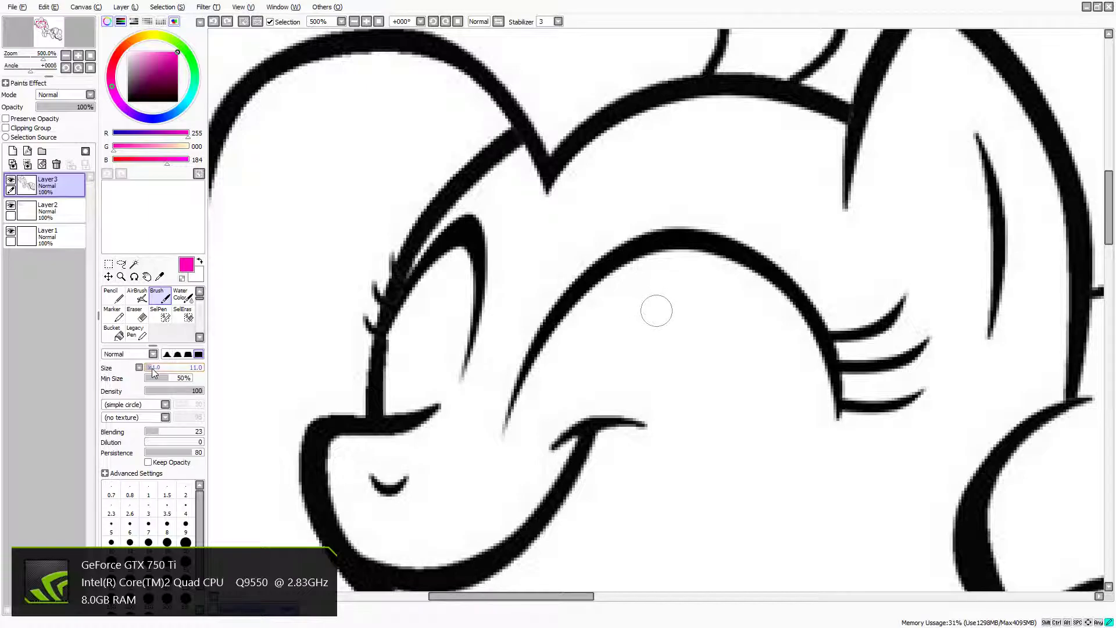
click(530, 423)
drag(530, 424, 585, 348)
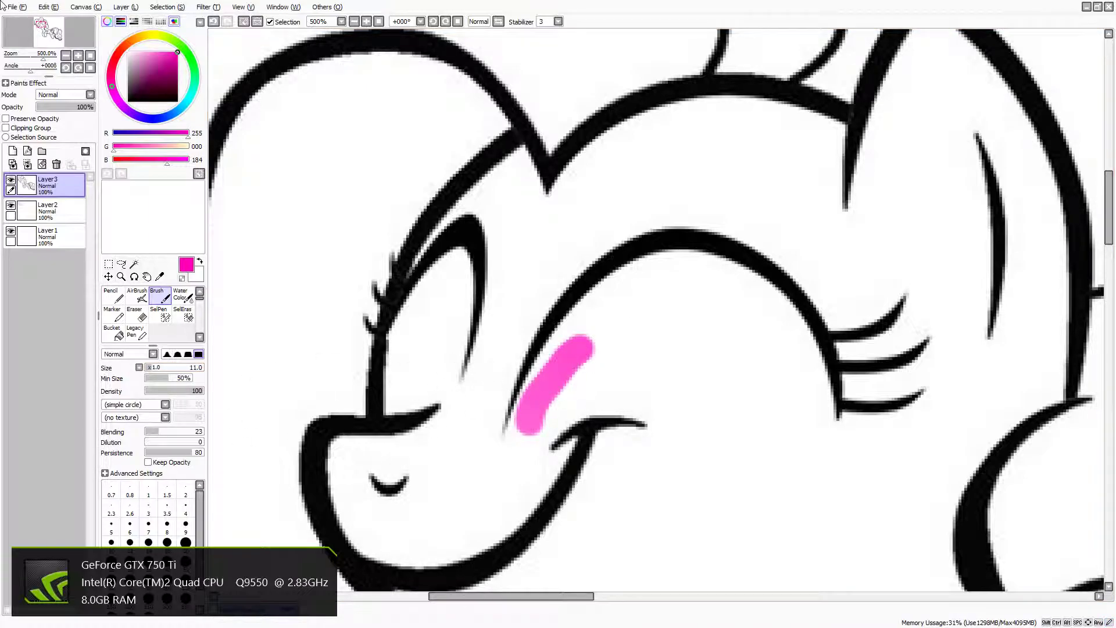
click(48, 7)
click(58, 19)
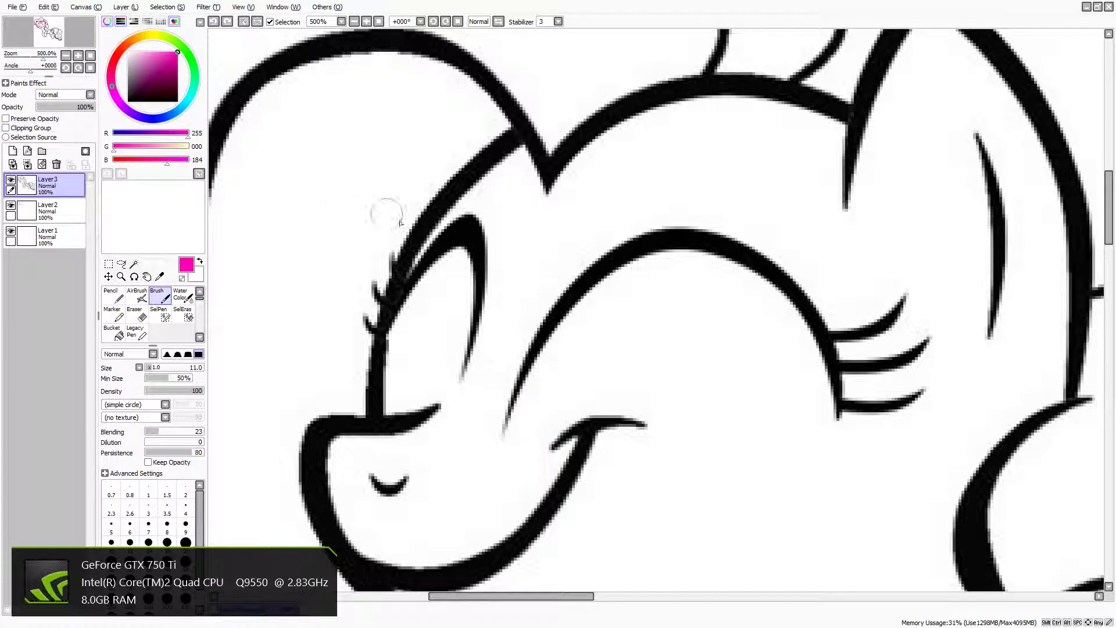
mouse_move(818, 415)
mouse_down()
mouse_move(795, 319)
mouse_move(735, 277)
mouse_move(678, 265)
mouse_move(634, 276)
mouse_move(588, 311)
mouse_move(506, 433)
mouse_up()
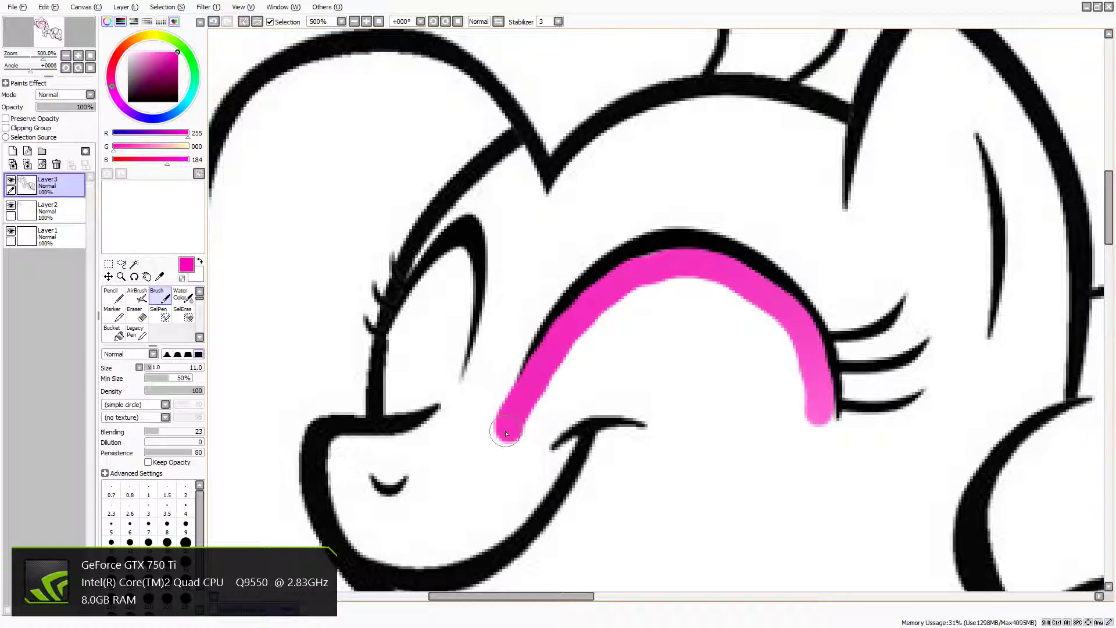
click(42, 7)
click(48, 19)
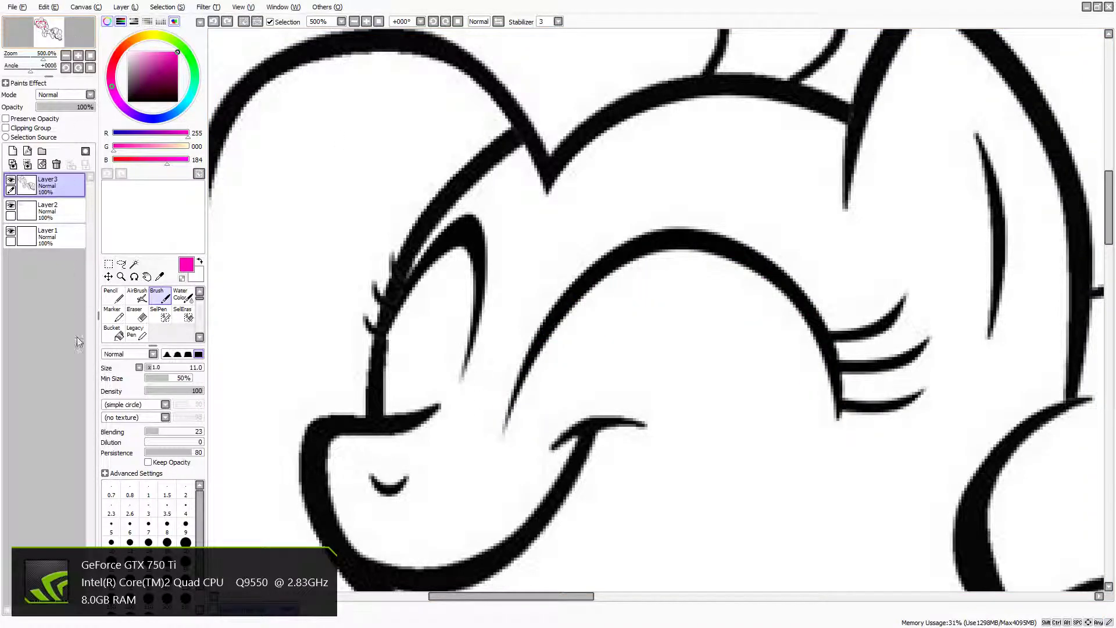
Try filling the pony's face with pink using the Bucket tool.
click(115, 336)
click(565, 227)
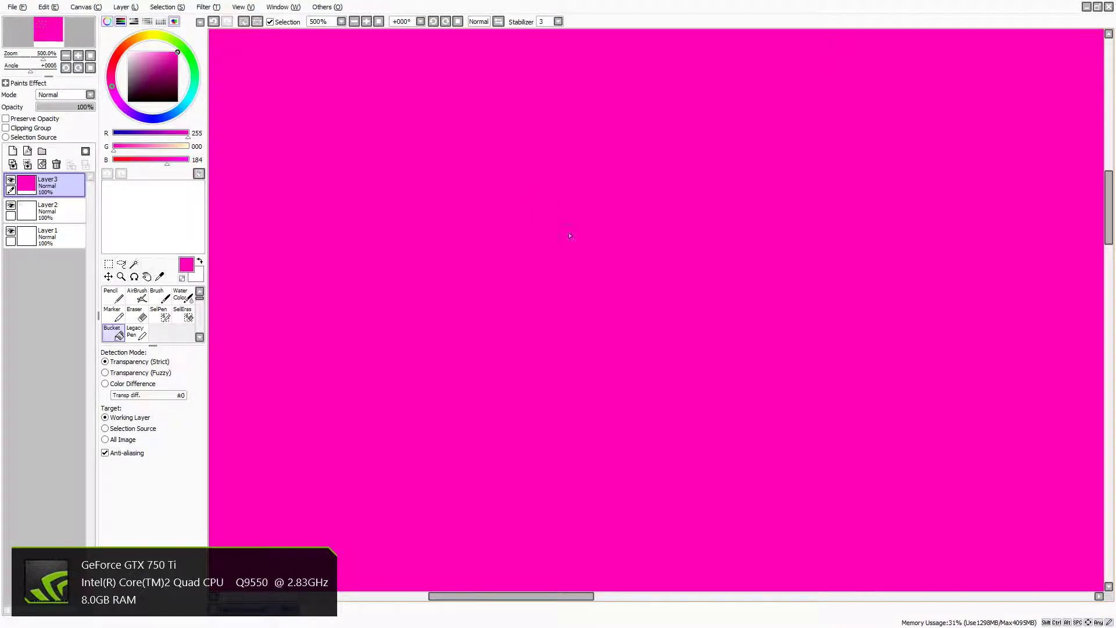
click(42, 7)
click(48, 19)
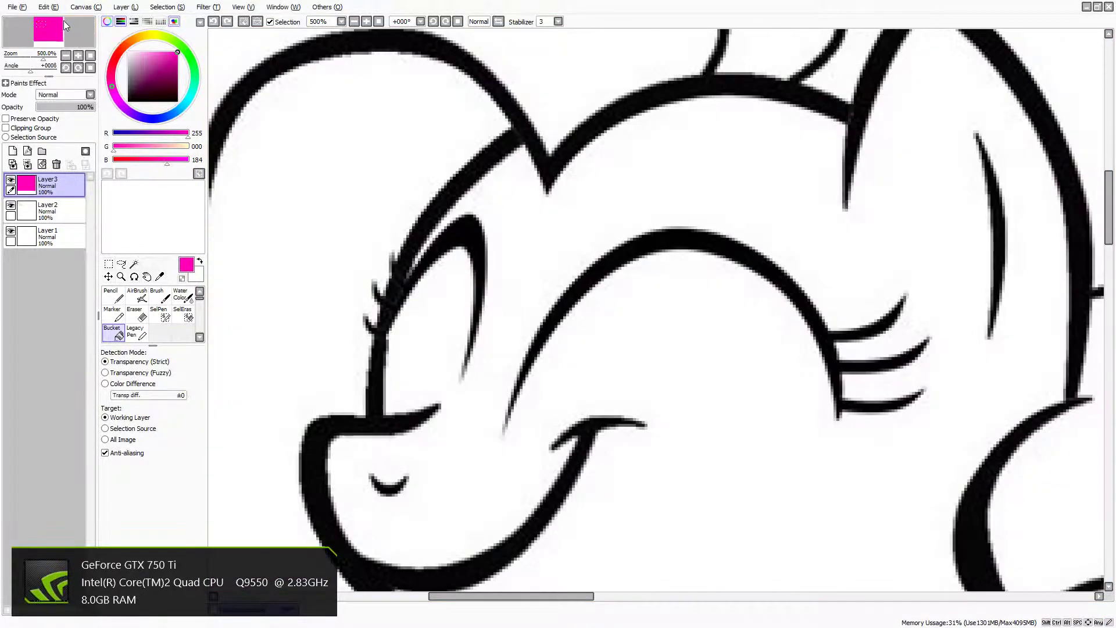
Clear the active selection around the drawing.
scroll(522, 365, down, 8)
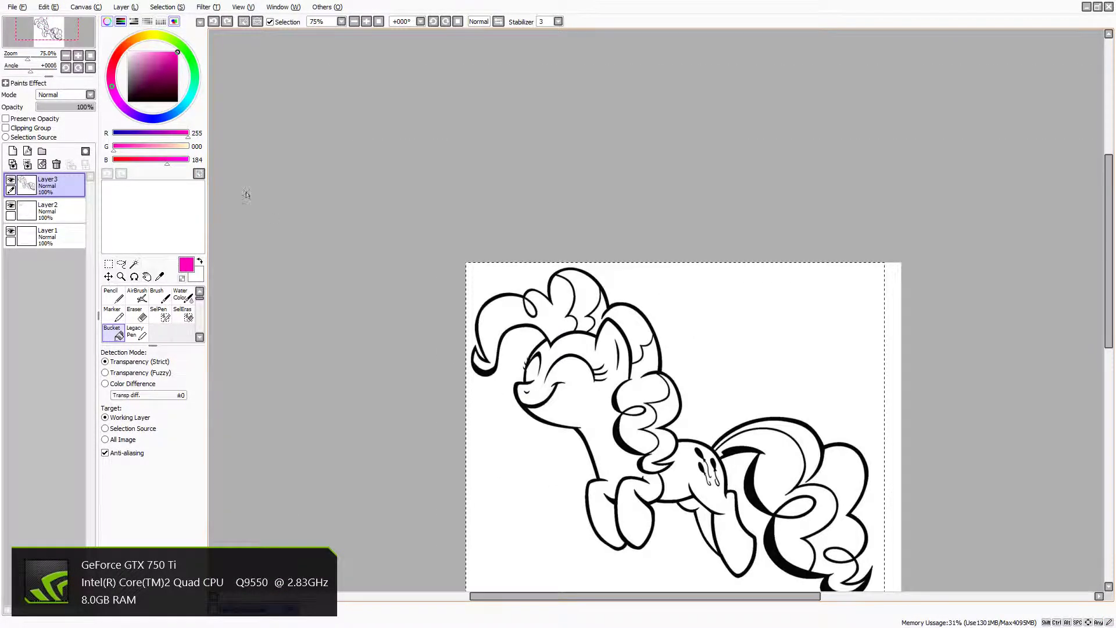
click(59, 7)
click(48, 19)
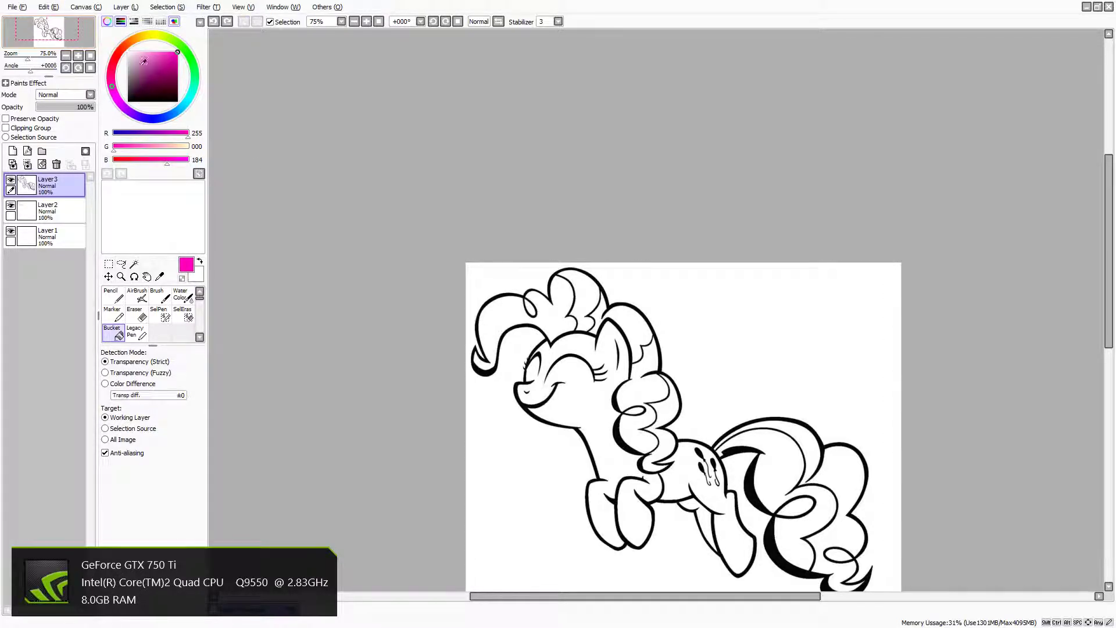
Try the pink Bucket fill on the face again without an active selection.
scroll(591, 414, up, 6)
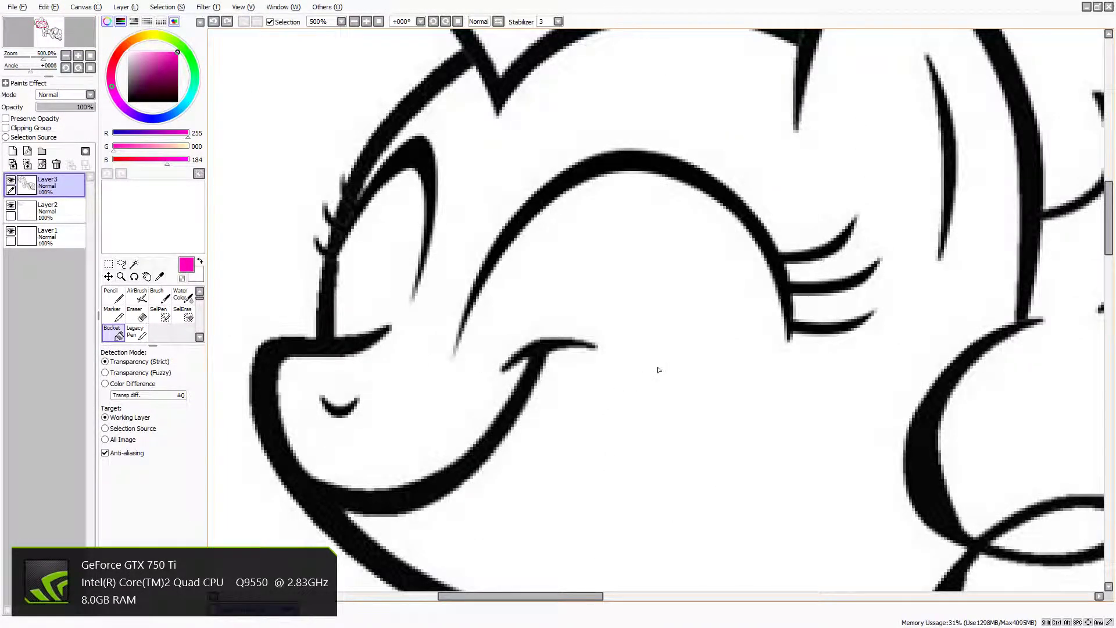
click(633, 308)
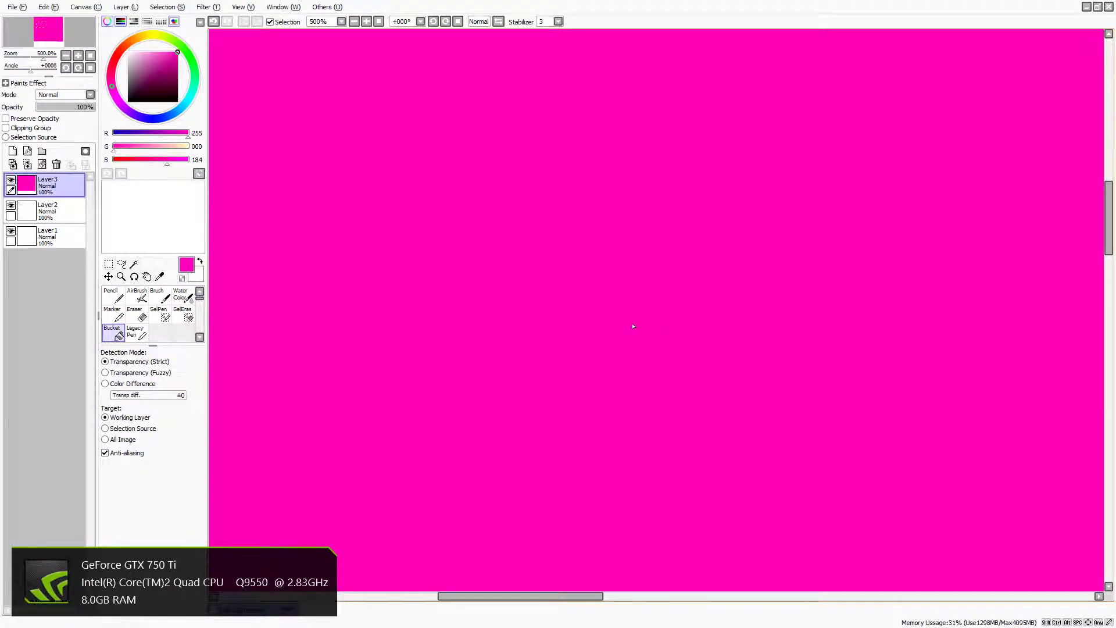
click(41, 7)
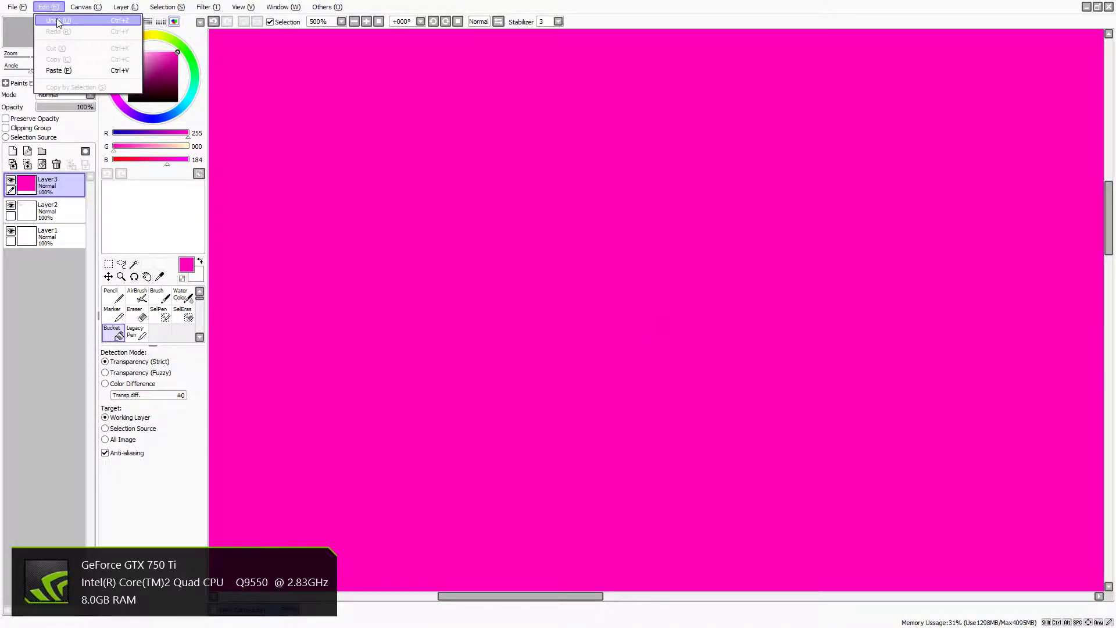
click(48, 19)
Set up the Pencil tool at size 1 for colouring the balloons on the pony's flank.
scroll(435, 283, down, 7)
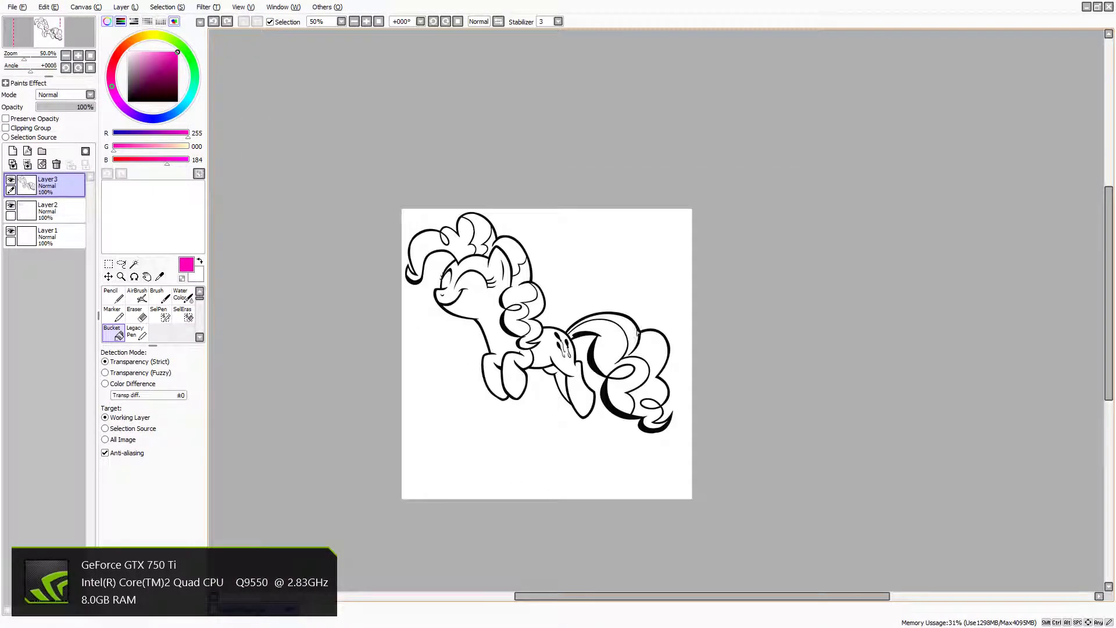
drag(517, 596, 530, 596)
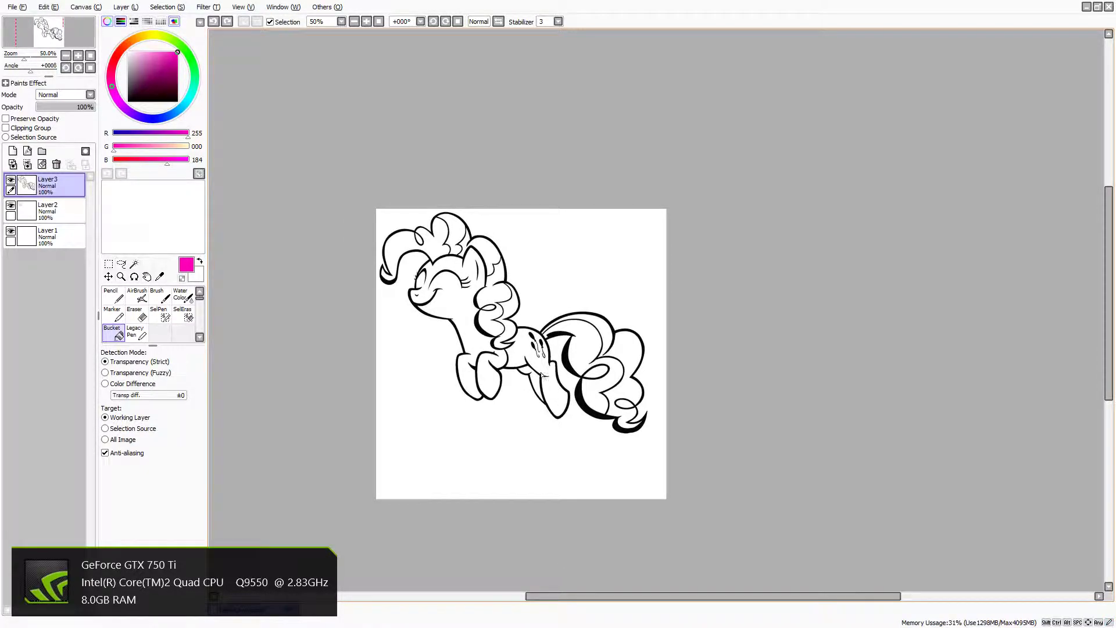
scroll(539, 368, up, 4)
scroll(539, 368, up, 2)
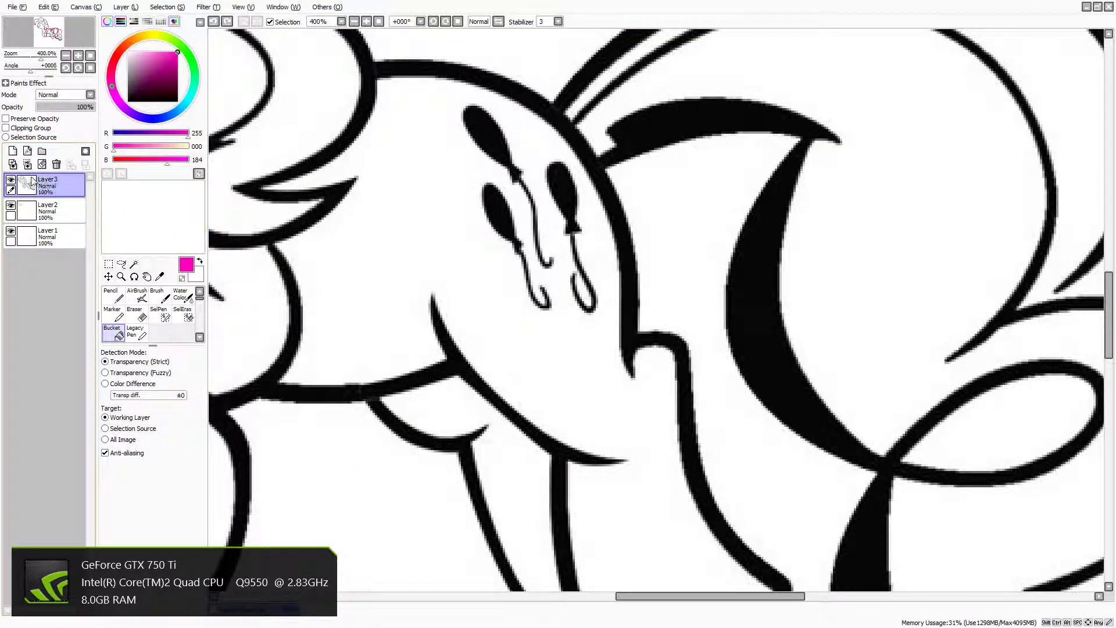
click(120, 296)
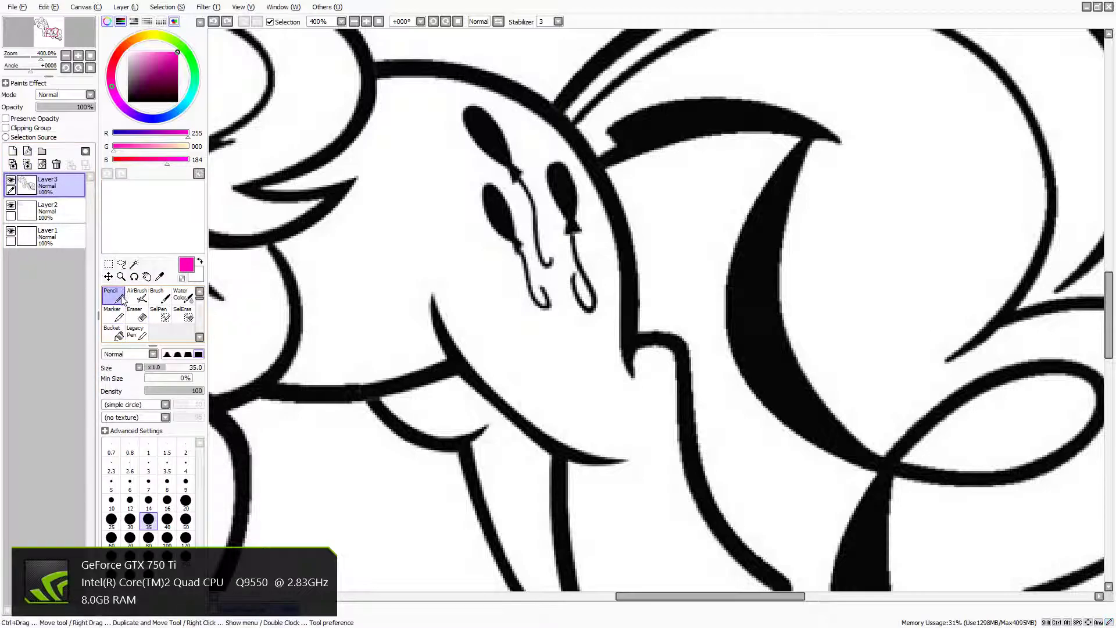
scroll(563, 51, down, 1)
scroll(563, 51, up, 4)
scroll(563, 51, up, 1)
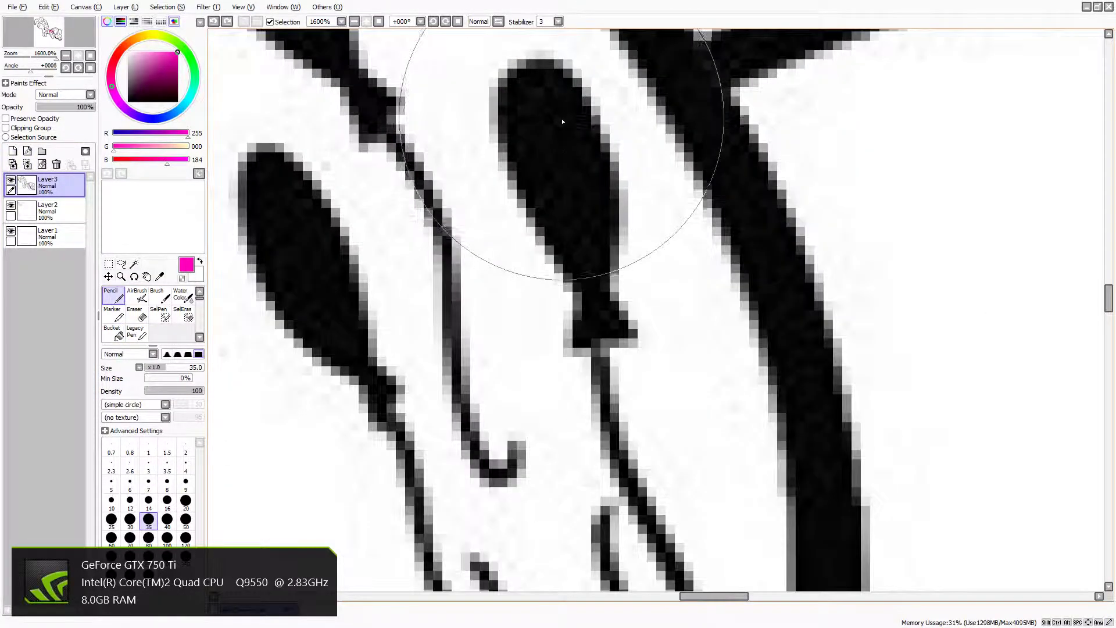
drag(174, 370, 148, 372)
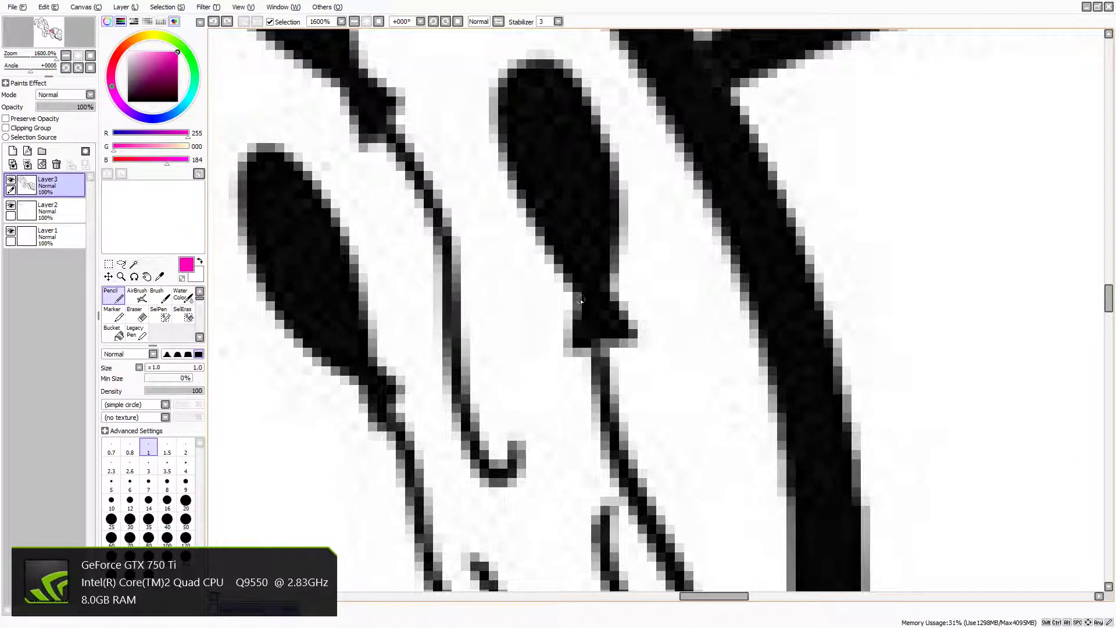
Try outlining and colouring the balloon nearest the tail in pink with the Pencil.
drag(571, 323, 574, 347)
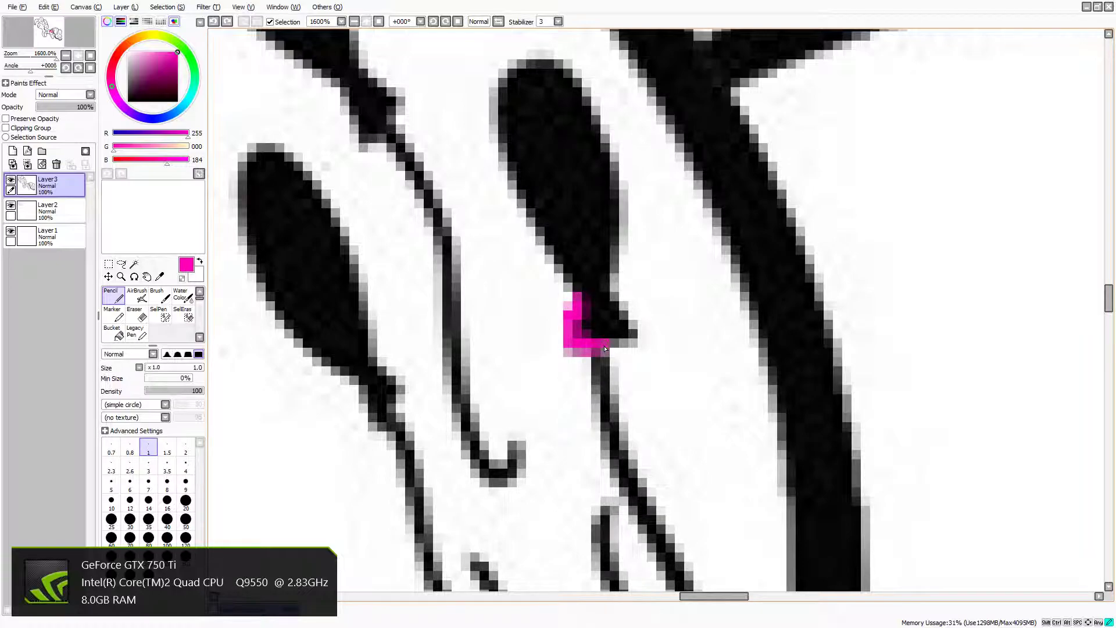
mouse_move(631, 339)
mouse_down()
mouse_move(591, 330)
mouse_move(602, 336)
mouse_move(623, 334)
mouse_move(582, 323)
mouse_move(578, 298)
mouse_move(580, 333)
mouse_move(587, 305)
mouse_move(554, 273)
mouse_move(518, 176)
mouse_move(540, 220)
mouse_move(508, 172)
mouse_move(498, 88)
mouse_move(546, 58)
mouse_move(577, 83)
mouse_move(605, 135)
mouse_move(621, 220)
mouse_move(611, 283)
mouse_move(626, 319)
mouse_move(580, 314)
mouse_move(598, 296)
mouse_move(599, 314)
mouse_move(609, 220)
mouse_move(623, 225)
mouse_move(607, 203)
mouse_move(615, 244)
mouse_move(598, 206)
mouse_move(567, 299)
mouse_move(577, 254)
mouse_up()
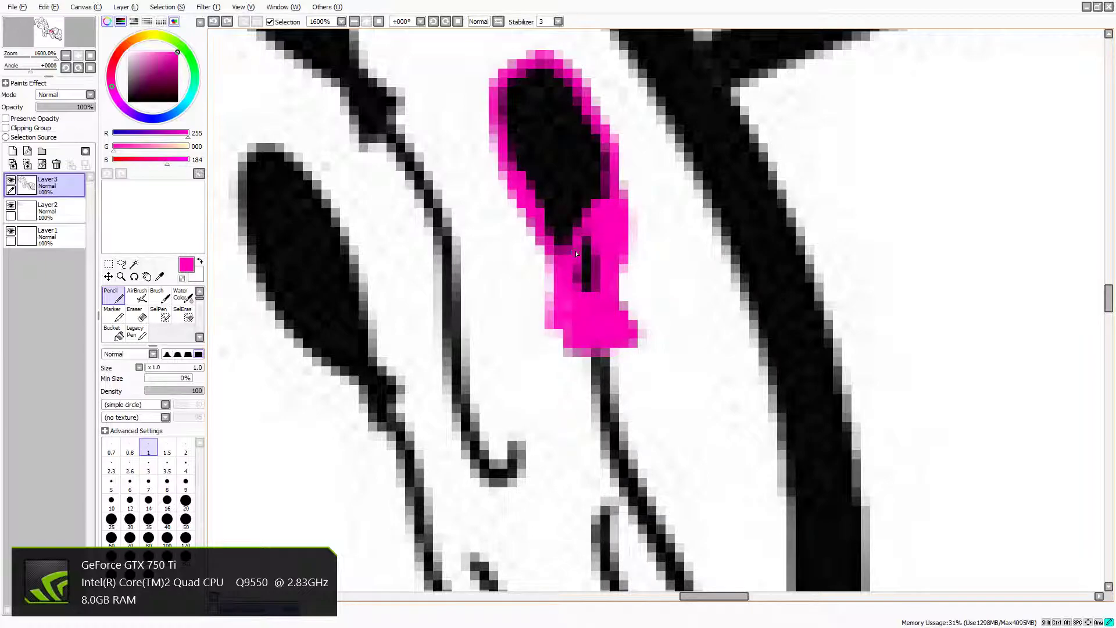
click(48, 7)
click(73, 20)
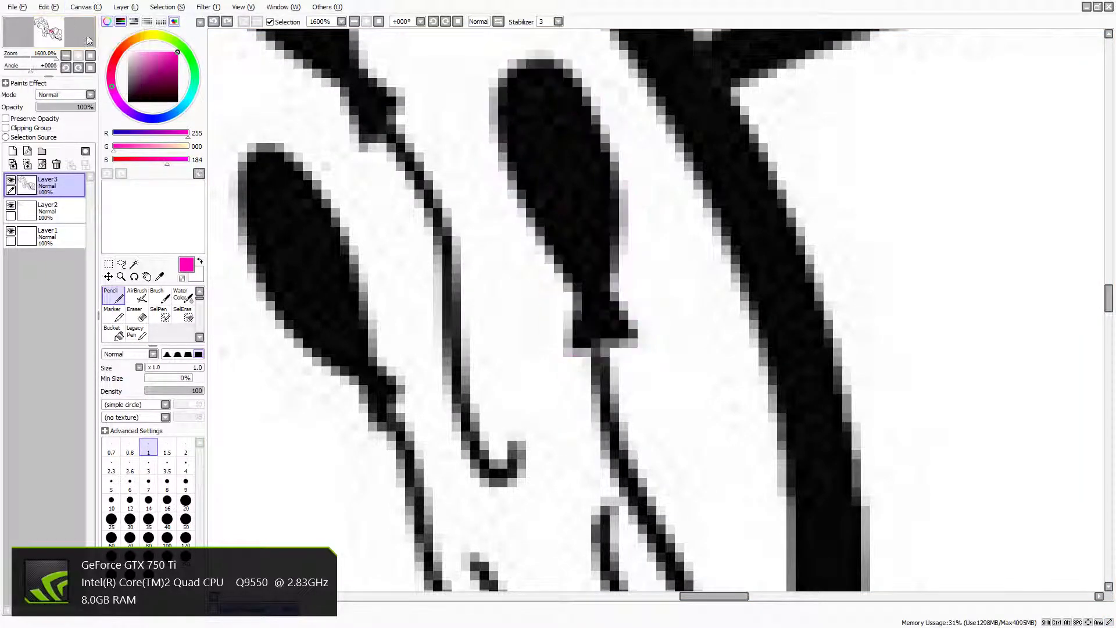
Paint the balloon nearest the tail pink, covering its knot and whole body but leaving the string black.
drag(571, 352, 602, 352)
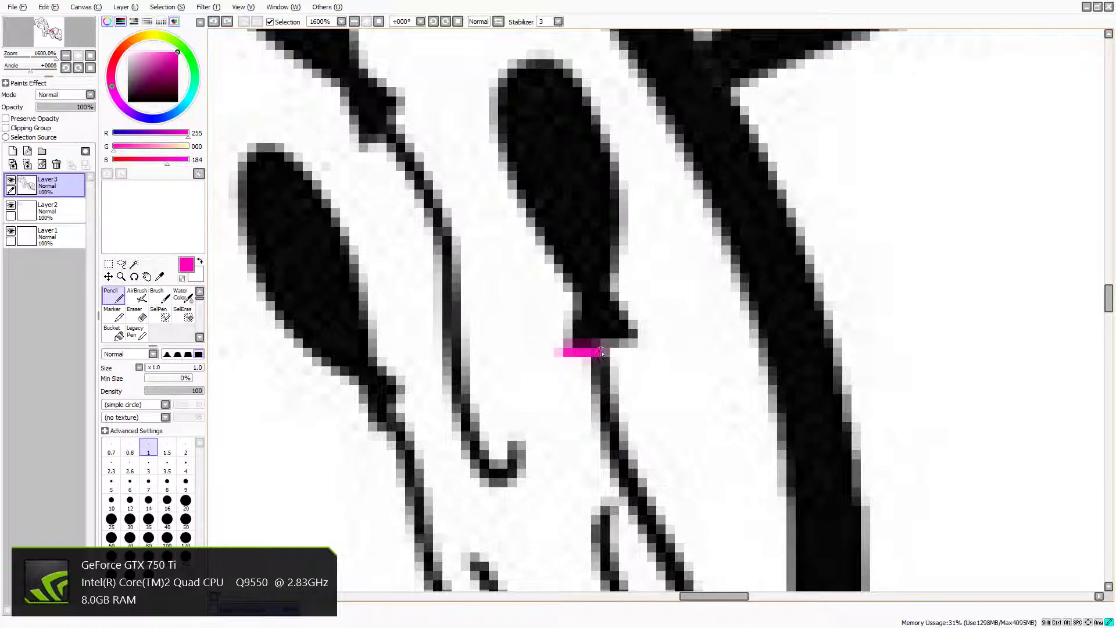
mouse_move(629, 315)
mouse_down()
mouse_move(575, 316)
mouse_move(569, 341)
mouse_move(626, 336)
mouse_move(591, 327)
mouse_up()
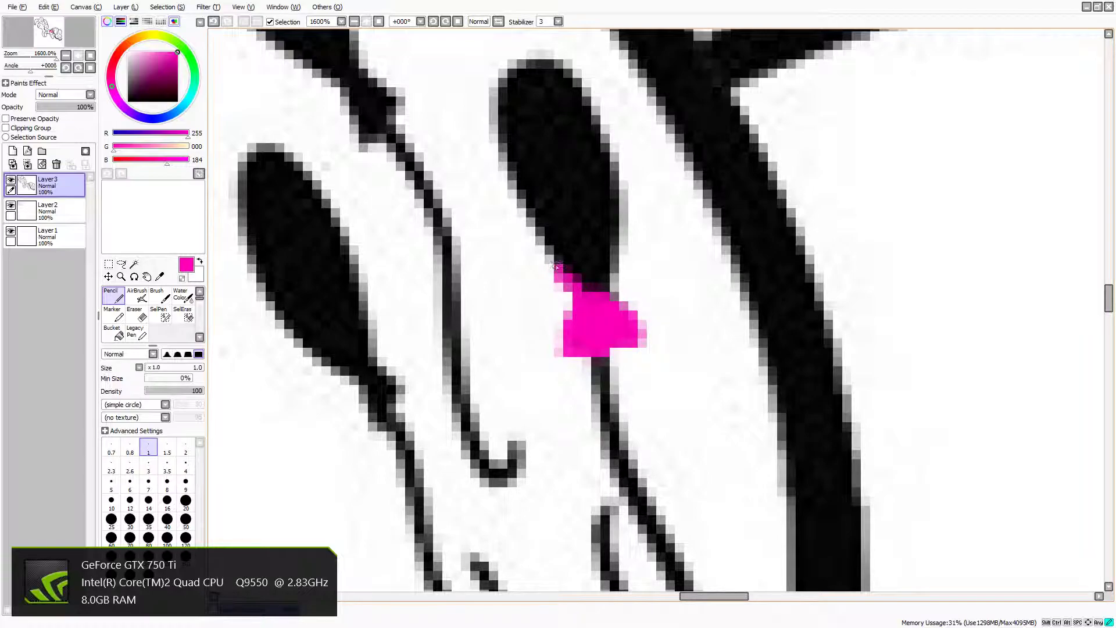
mouse_move(538, 228)
mouse_down()
mouse_move(511, 187)
mouse_move(498, 86)
mouse_move(530, 55)
mouse_move(573, 73)
mouse_move(599, 119)
mouse_move(622, 236)
mouse_move(606, 306)
mouse_move(599, 282)
mouse_move(589, 284)
mouse_move(590, 254)
mouse_move(591, 285)
mouse_move(570, 257)
mouse_move(583, 291)
mouse_move(546, 217)
mouse_move(564, 256)
mouse_move(568, 243)
mouse_move(546, 217)
mouse_move(558, 263)
mouse_move(517, 172)
mouse_move(525, 115)
mouse_move(510, 121)
mouse_move(525, 75)
mouse_move(510, 99)
mouse_move(512, 86)
mouse_move(539, 157)
mouse_move(553, 143)
mouse_move(536, 85)
mouse_move(546, 75)
mouse_move(564, 88)
mouse_move(608, 182)
mouse_move(617, 238)
mouse_move(548, 152)
mouse_move(541, 87)
mouse_move(547, 195)
mouse_move(520, 150)
mouse_move(523, 179)
mouse_move(578, 244)
mouse_move(598, 174)
mouse_move(573, 211)
mouse_move(555, 100)
mouse_move(570, 172)
mouse_move(551, 152)
mouse_up()
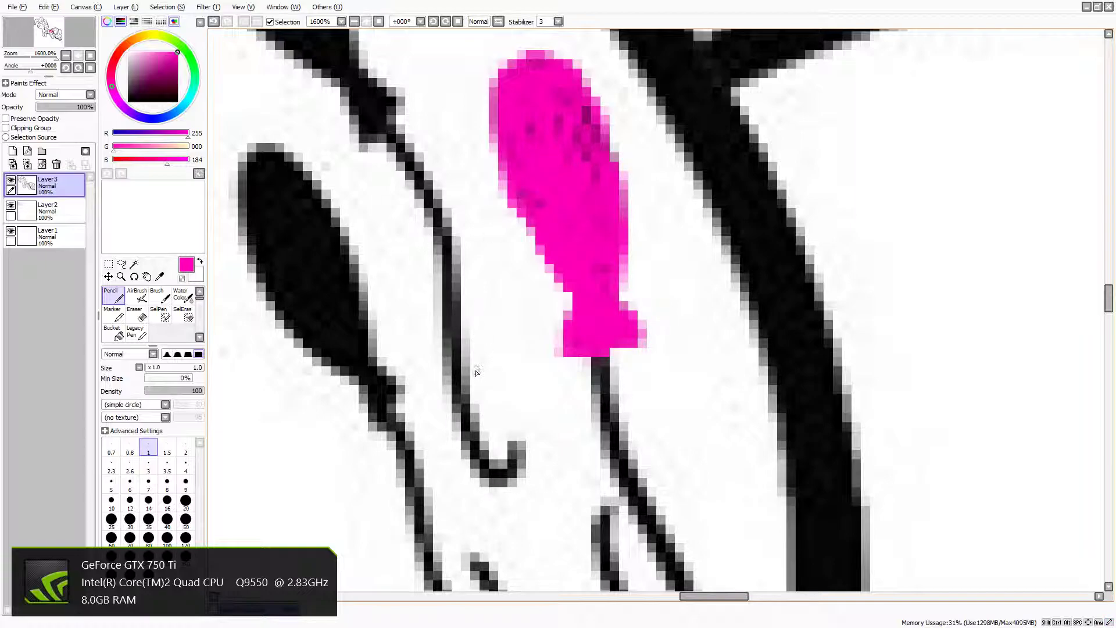
Choose blue (RGB 0, 118, 255) and paint over the lower balloon closest to the belly, including its knot.
drag(718, 596, 692, 593)
mouse_move(174, 58)
mouse_down()
mouse_move(134, 53)
mouse_move(185, 47)
mouse_move(213, 99)
mouse_up()
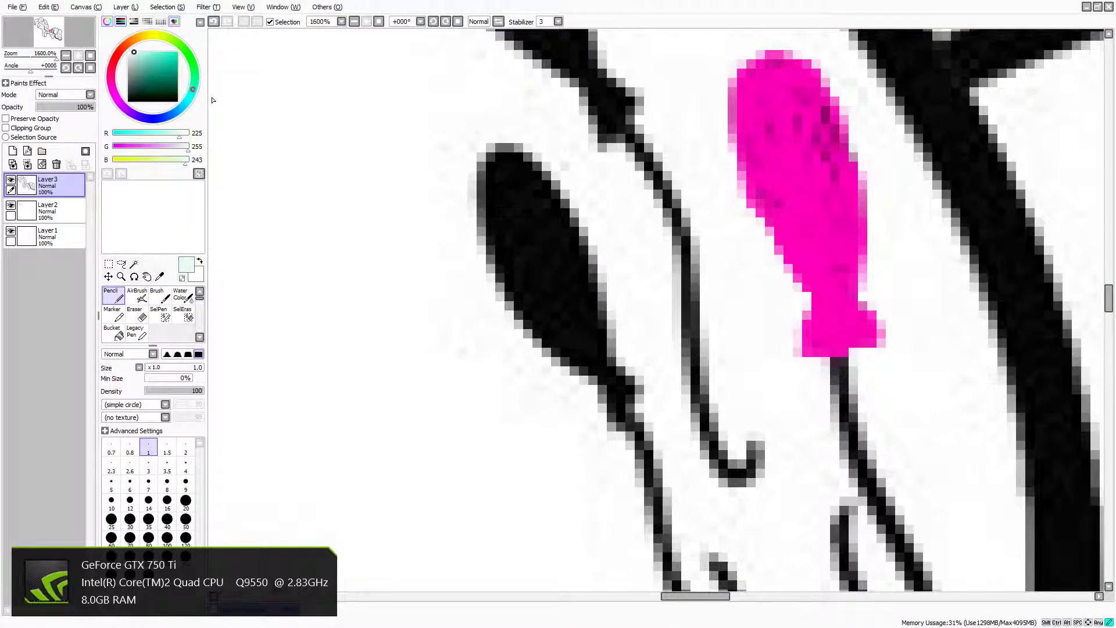
drag(169, 59, 194, 52)
drag(189, 96, 176, 120)
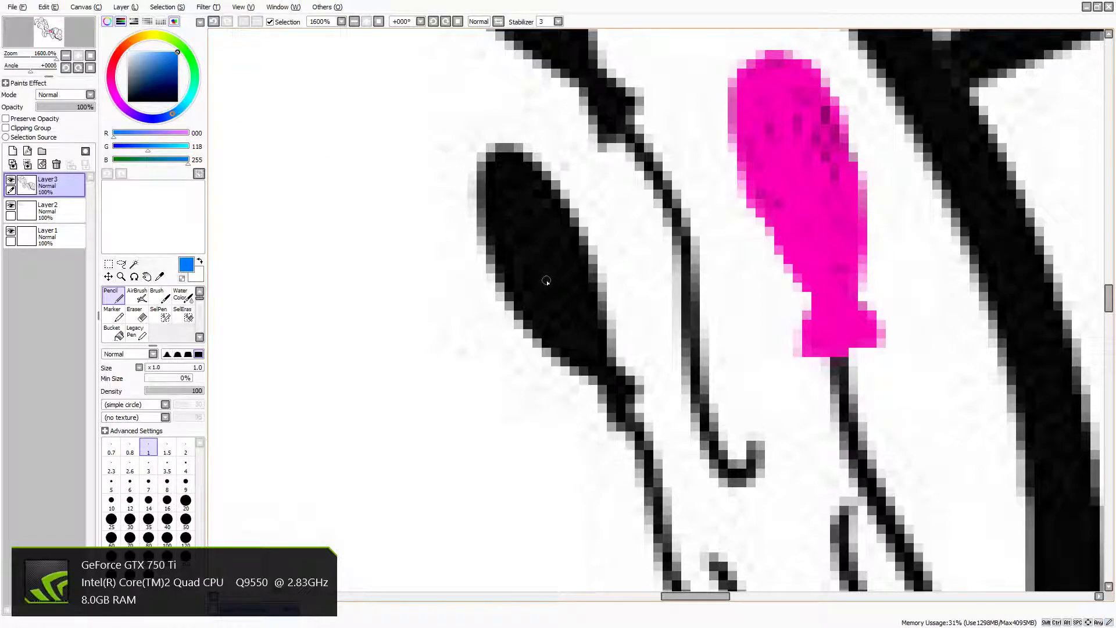
mouse_move(490, 164)
mouse_down()
mouse_move(484, 240)
mouse_move(520, 319)
mouse_move(599, 391)
mouse_move(615, 430)
mouse_move(633, 412)
mouse_move(623, 397)
mouse_move(613, 408)
mouse_move(643, 393)
mouse_move(617, 413)
mouse_move(630, 388)
mouse_move(612, 391)
mouse_move(623, 373)
mouse_move(603, 360)
mouse_move(598, 281)
mouse_move(611, 324)
mouse_move(546, 186)
mouse_move(507, 149)
mouse_move(500, 207)
mouse_move(516, 244)
mouse_move(520, 203)
mouse_move(532, 308)
mouse_move(552, 235)
mouse_move(576, 349)
mouse_move(563, 241)
mouse_move(614, 382)
mouse_move(583, 353)
mouse_up()
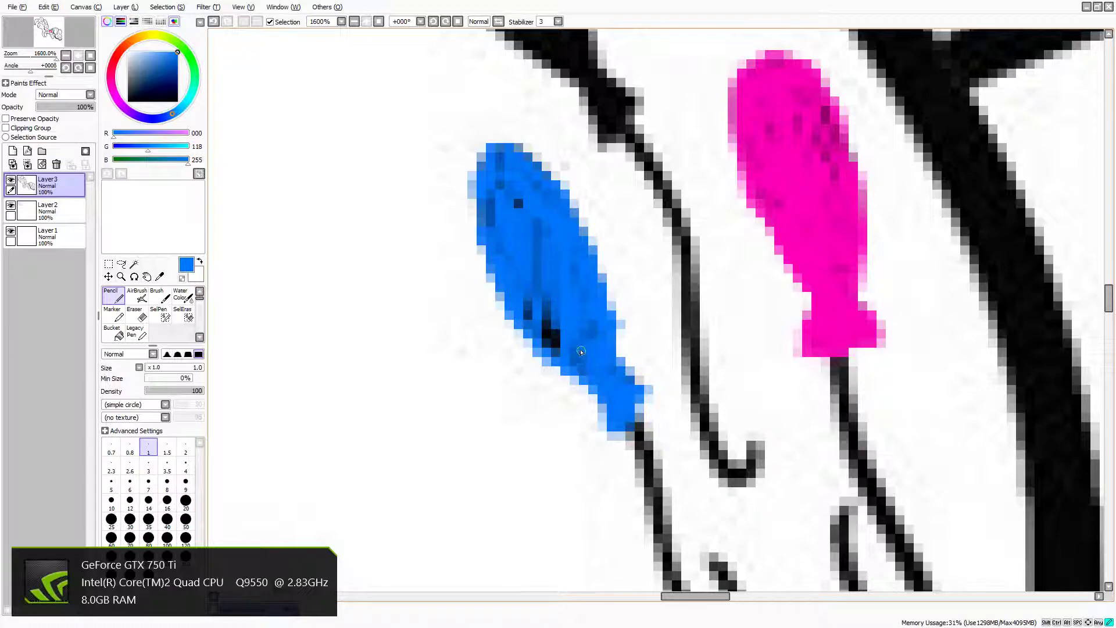
drag(540, 308, 539, 245)
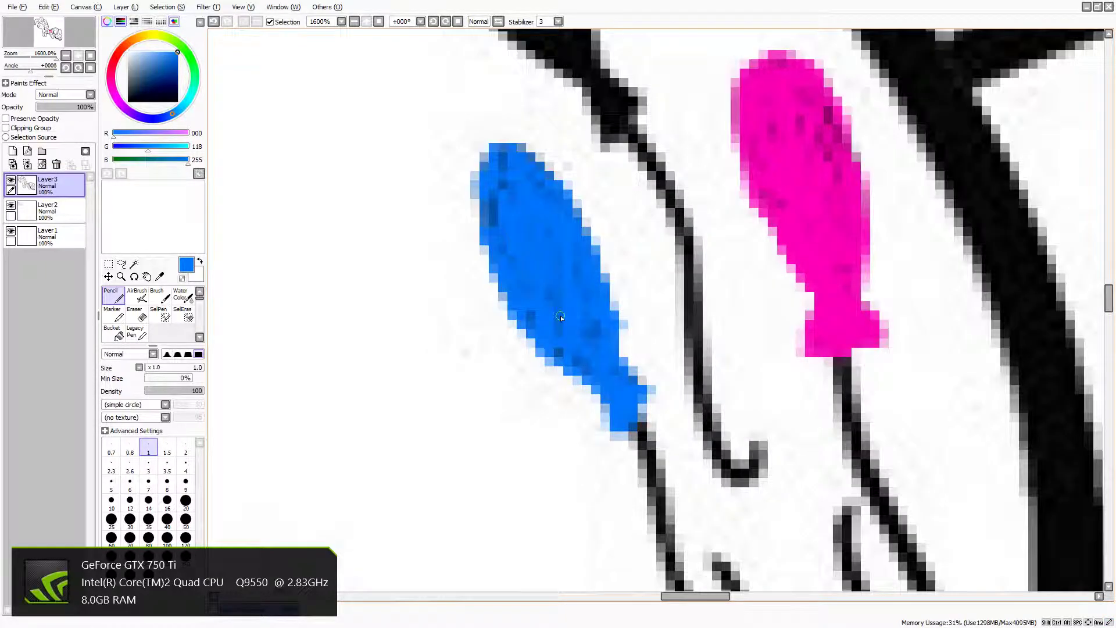
Choose yellow (RGB 235, 255, 0) and paint over the uppermost balloon, including its knot.
scroll(554, 318, down, 2)
drag(1105, 318, 1106, 309)
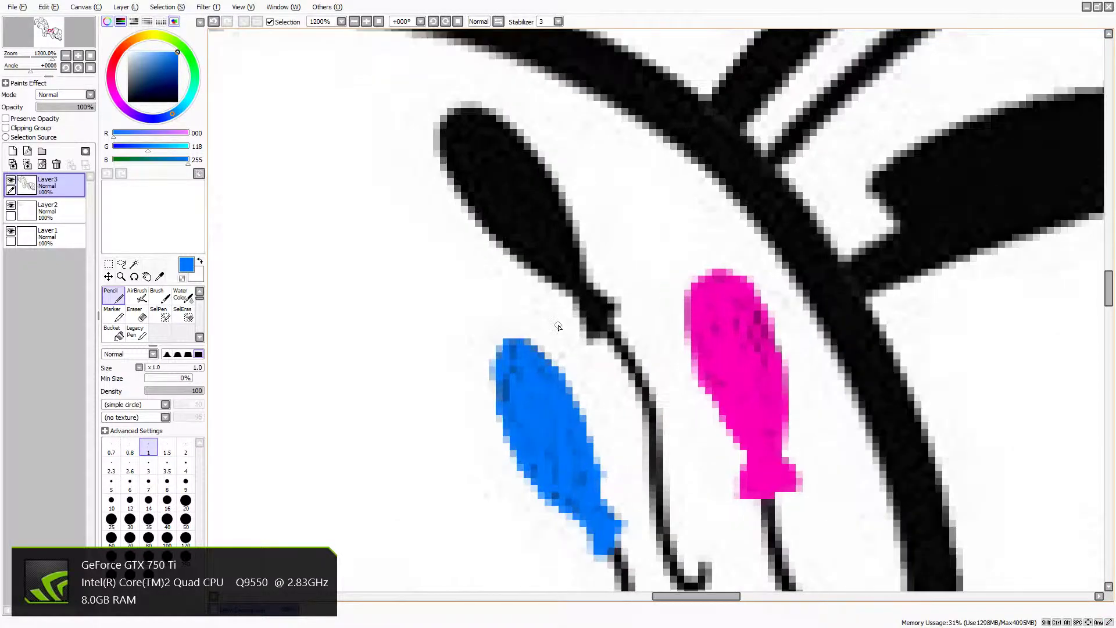
scroll(559, 327, up, 2)
drag(1107, 305, 1107, 296)
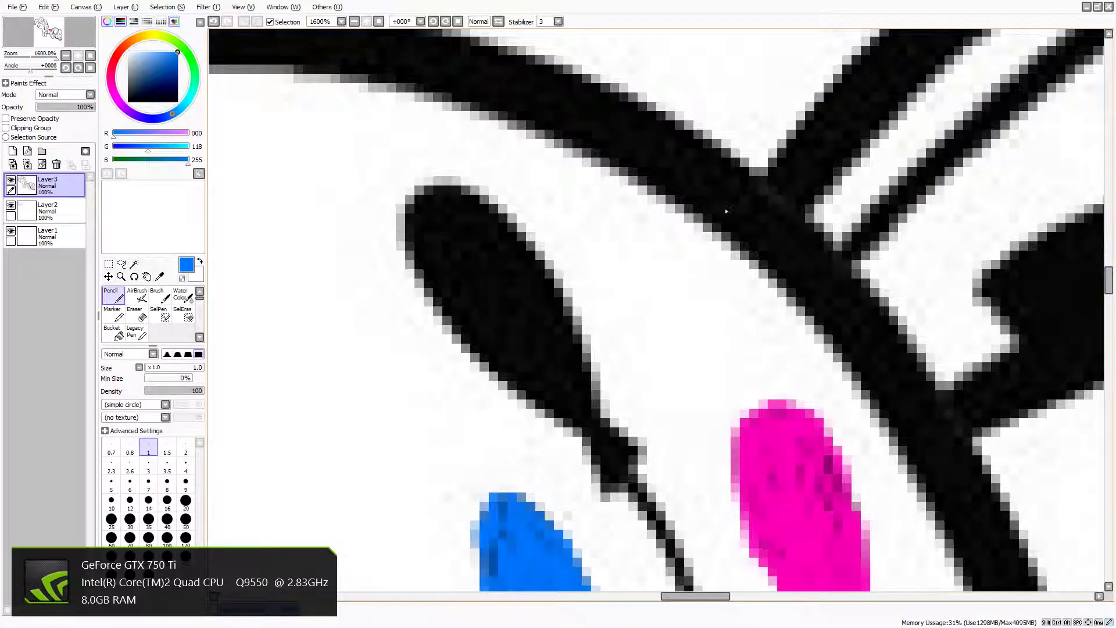
click(150, 40)
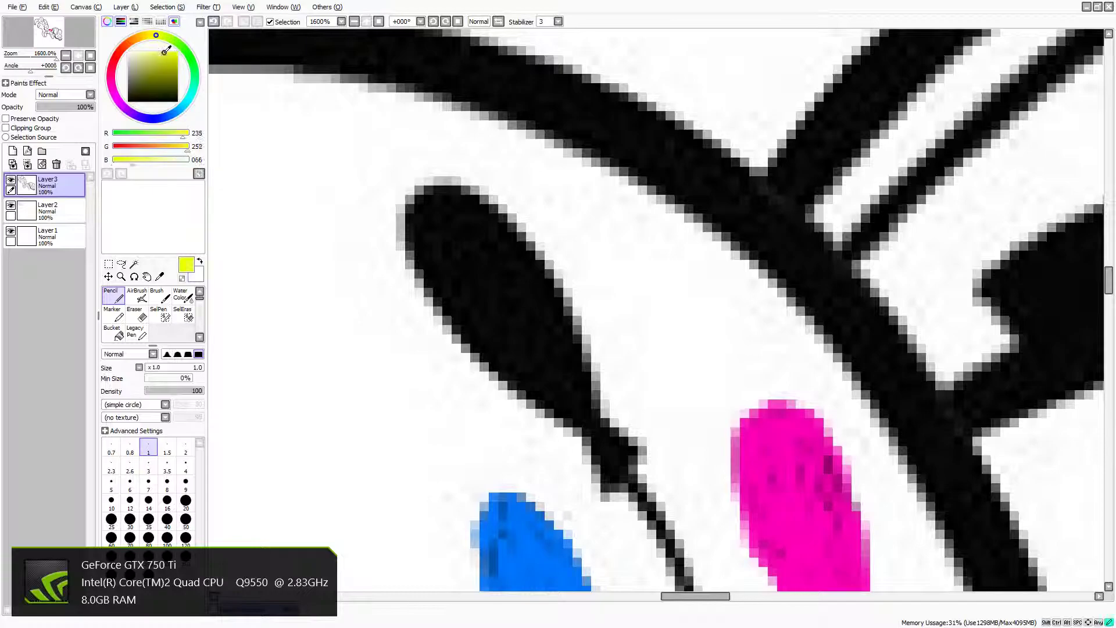
mouse_move(436, 213)
mouse_down()
mouse_move(413, 201)
mouse_move(402, 231)
mouse_move(420, 267)
mouse_move(421, 221)
mouse_move(434, 282)
mouse_move(414, 259)
mouse_move(457, 319)
mouse_move(430, 283)
mouse_move(440, 316)
mouse_move(492, 370)
mouse_move(456, 332)
mouse_move(585, 436)
mouse_move(608, 491)
mouse_move(628, 472)
mouse_move(632, 492)
mouse_move(628, 459)
mouse_move(642, 456)
mouse_move(620, 439)
mouse_move(614, 477)
mouse_move(622, 461)
mouse_move(628, 479)
mouse_move(609, 440)
mouse_move(608, 480)
mouse_move(616, 442)
mouse_up()
mouse_move(608, 454)
mouse_down()
mouse_move(522, 354)
mouse_move(556, 396)
mouse_move(511, 355)
mouse_move(569, 415)
mouse_move(492, 332)
mouse_move(518, 373)
mouse_move(467, 327)
mouse_move(515, 363)
mouse_move(450, 293)
mouse_move(492, 339)
mouse_move(458, 278)
mouse_move(454, 287)
mouse_move(424, 204)
mouse_move(438, 193)
mouse_move(423, 196)
mouse_move(449, 184)
mouse_move(472, 203)
mouse_move(449, 200)
mouse_move(491, 269)
mouse_move(429, 287)
mouse_move(472, 256)
mouse_move(542, 388)
mouse_move(514, 358)
mouse_move(577, 394)
mouse_move(608, 429)
mouse_move(590, 402)
mouse_move(586, 374)
mouse_move(596, 406)
mouse_move(594, 378)
mouse_move(557, 376)
mouse_move(577, 400)
mouse_move(556, 374)
mouse_move(583, 379)
mouse_move(586, 361)
mouse_move(584, 343)
mouse_move(565, 370)
mouse_move(575, 332)
mouse_move(557, 356)
mouse_move(562, 334)
mouse_up()
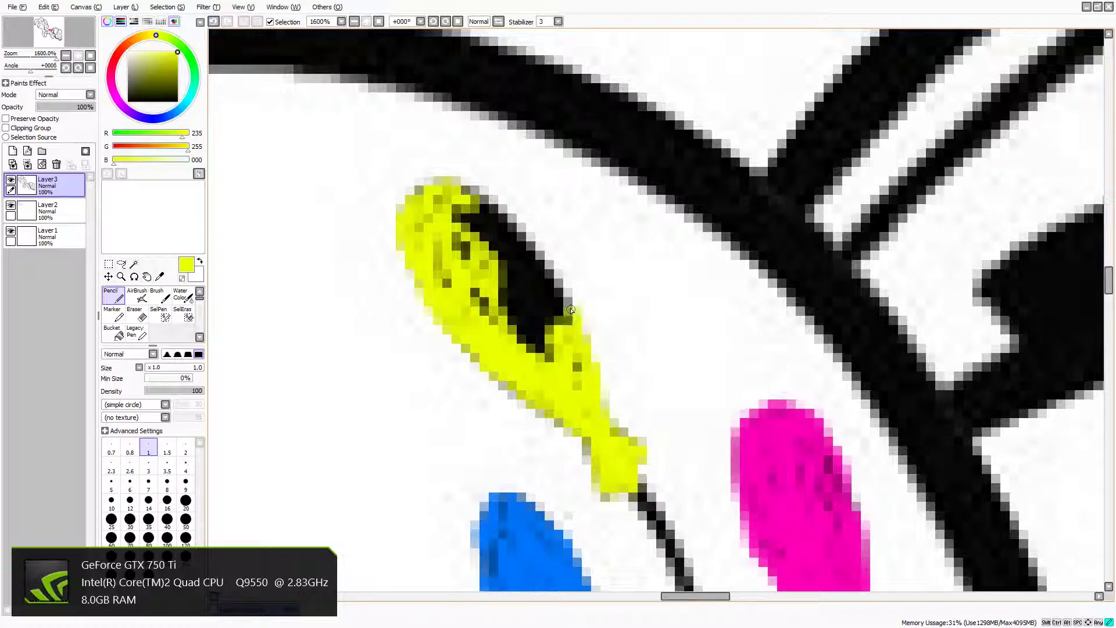
mouse_move(517, 232)
mouse_down()
mouse_move(461, 193)
mouse_move(519, 275)
mouse_move(458, 229)
mouse_move(564, 329)
mouse_move(464, 228)
mouse_move(536, 271)
mouse_move(553, 309)
mouse_move(521, 251)
mouse_move(480, 230)
mouse_move(492, 223)
mouse_move(536, 258)
mouse_move(553, 299)
mouse_up()
mouse_move(590, 392)
mouse_down()
mouse_move(495, 294)
mouse_move(566, 361)
mouse_move(495, 275)
mouse_move(543, 342)
mouse_move(481, 296)
mouse_move(540, 356)
mouse_move(514, 332)
mouse_up()
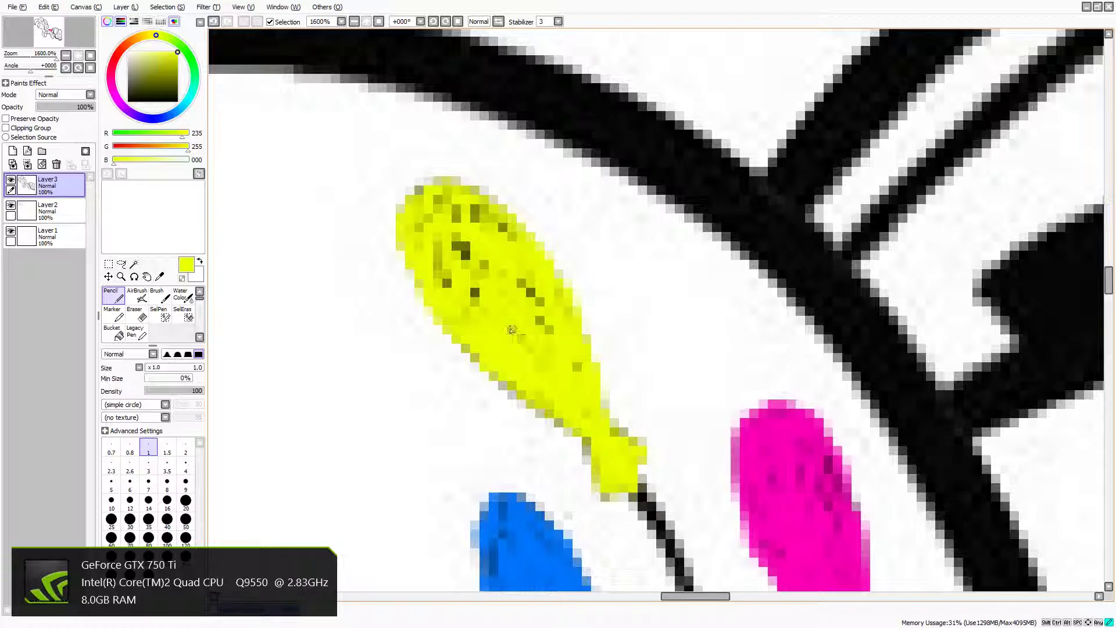
Paint over the remaining dark specks across the body of the yellow balloon.
mouse_move(454, 271)
mouse_down()
mouse_move(477, 263)
mouse_move(550, 306)
mouse_up()
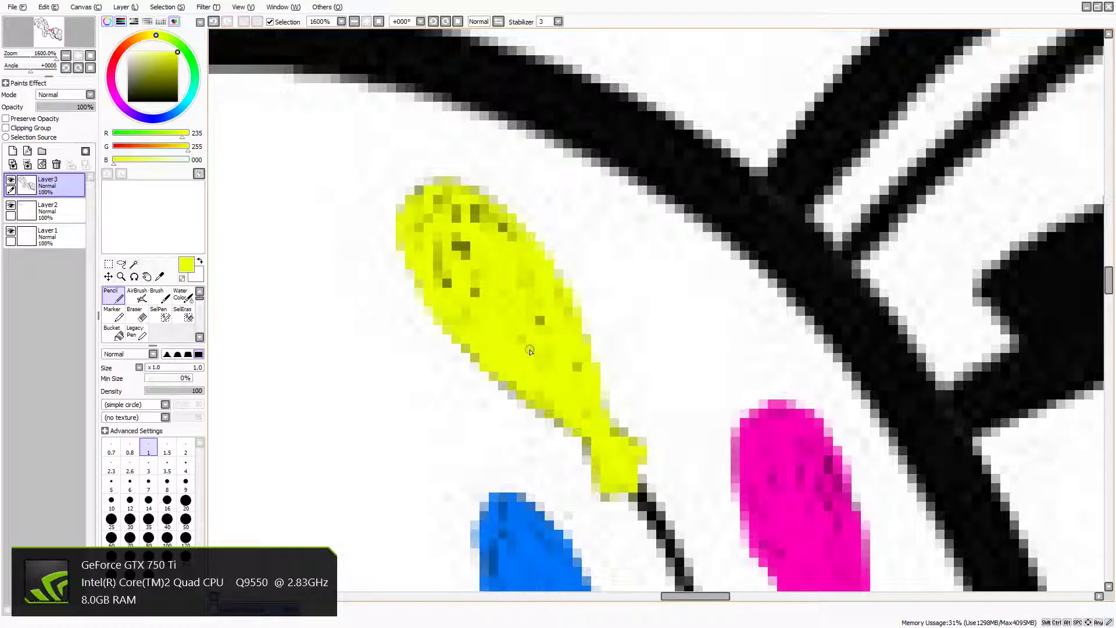
scroll(530, 351, down, 6)
scroll(530, 351, up, 4)
scroll(530, 352, up, 3)
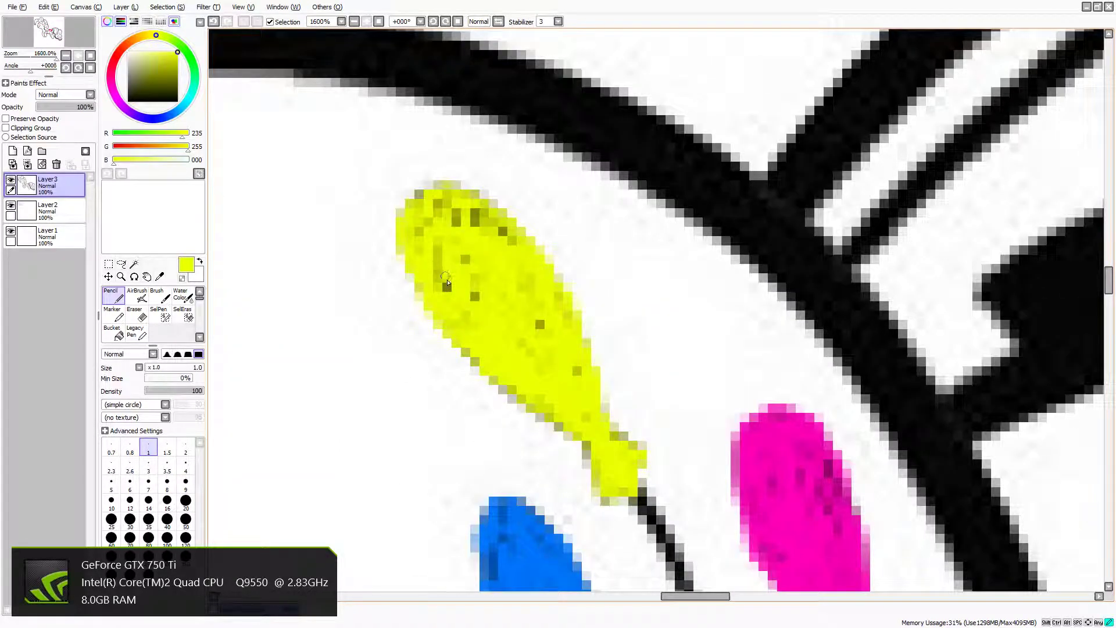
mouse_move(451, 240)
mouse_down()
mouse_move(442, 289)
mouse_move(462, 317)
mouse_up()
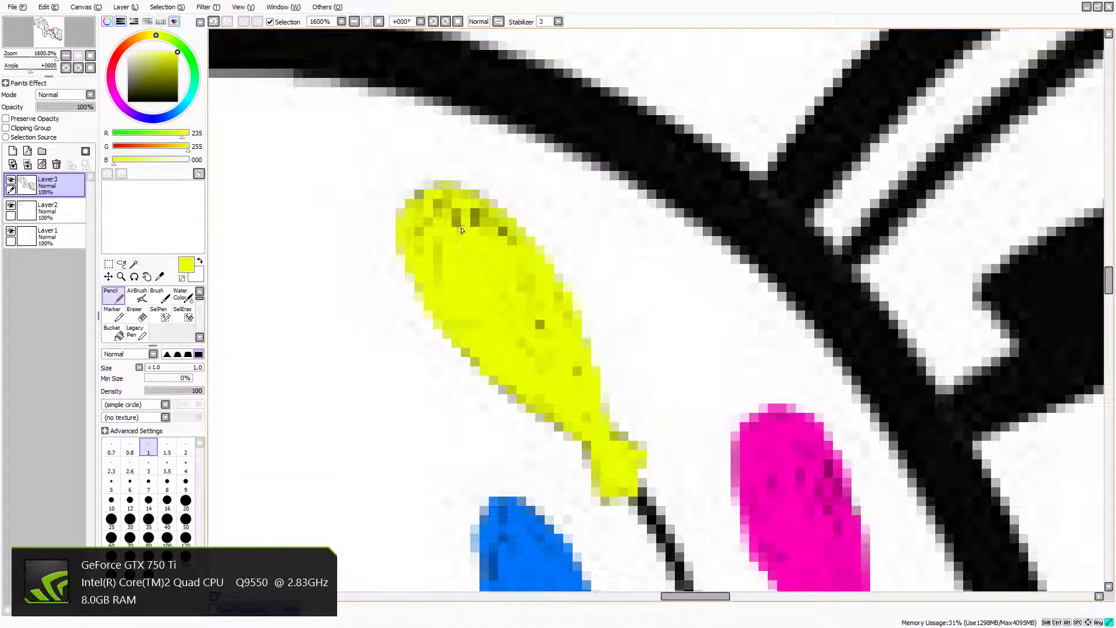
mouse_move(473, 220)
mouse_down()
mouse_move(510, 233)
mouse_move(525, 266)
mouse_up()
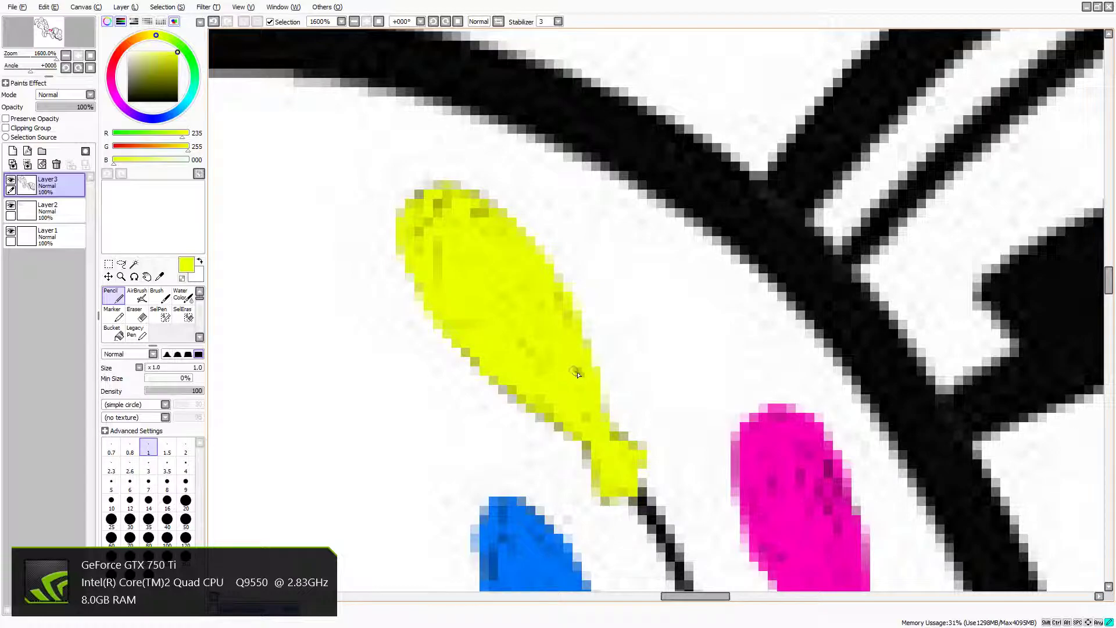
Sample the pink from the balloon nearest the tail and paint over its dark specks with the Pencil.
scroll(576, 378, down, 8)
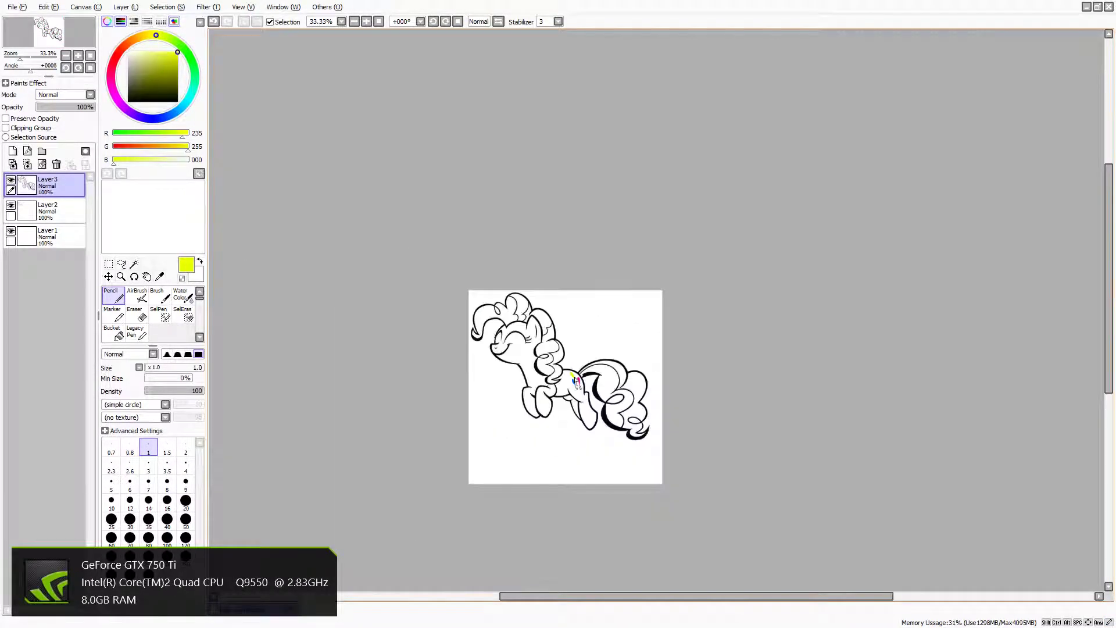
scroll(588, 418, up, 2)
scroll(586, 407, down, 4)
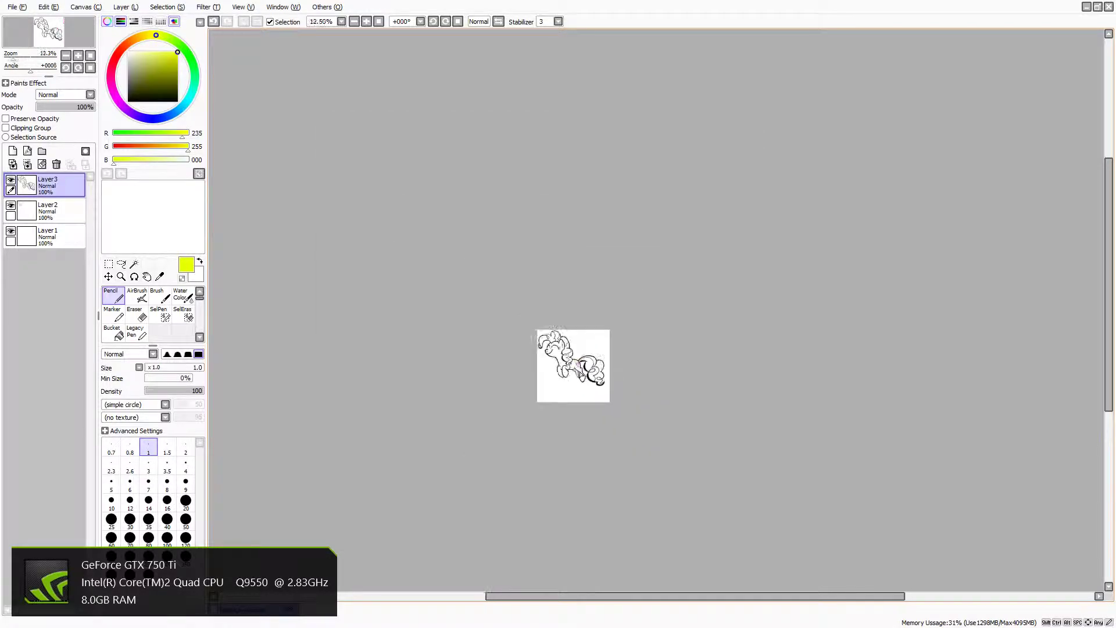
scroll(581, 377, up, 6)
scroll(580, 374, up, 1)
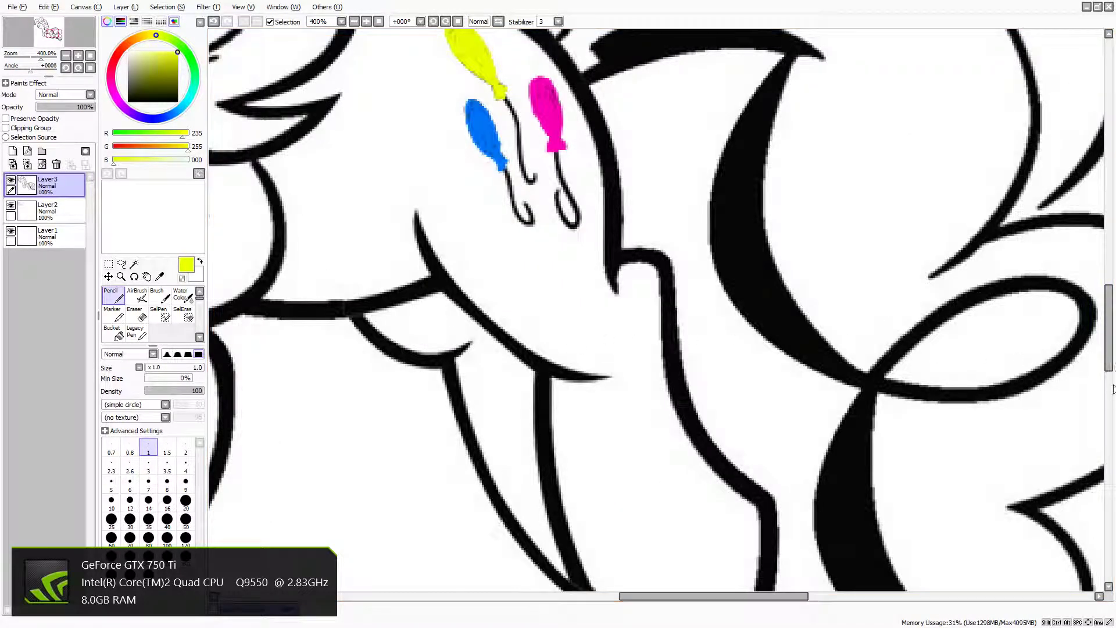
drag(1110, 388, 1107, 227)
scroll(605, 399, down, 1)
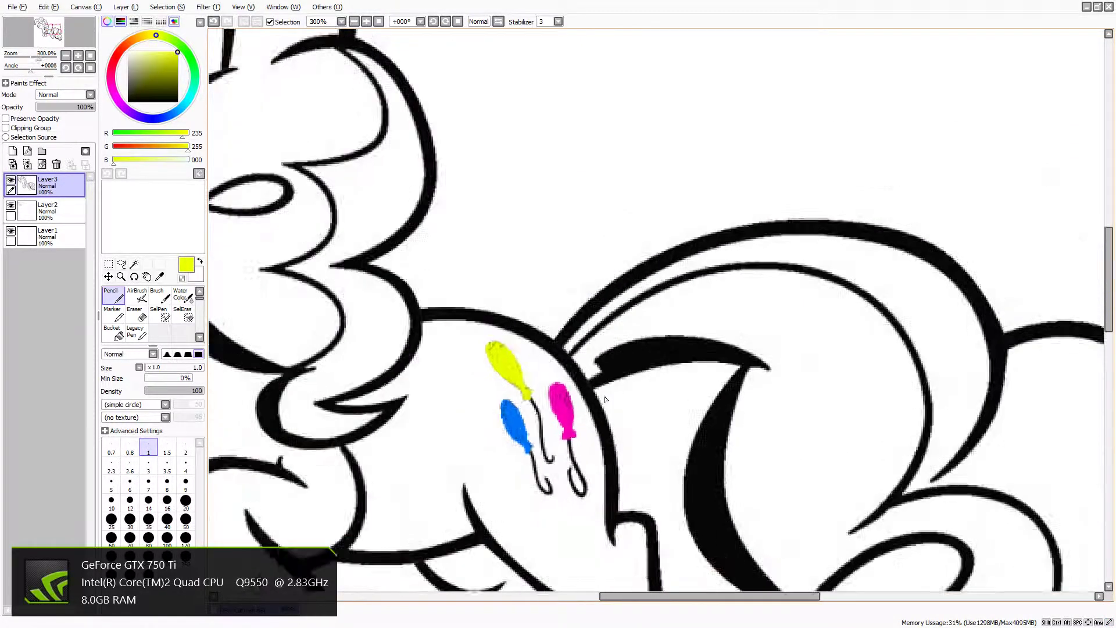
scroll(605, 399, up, 6)
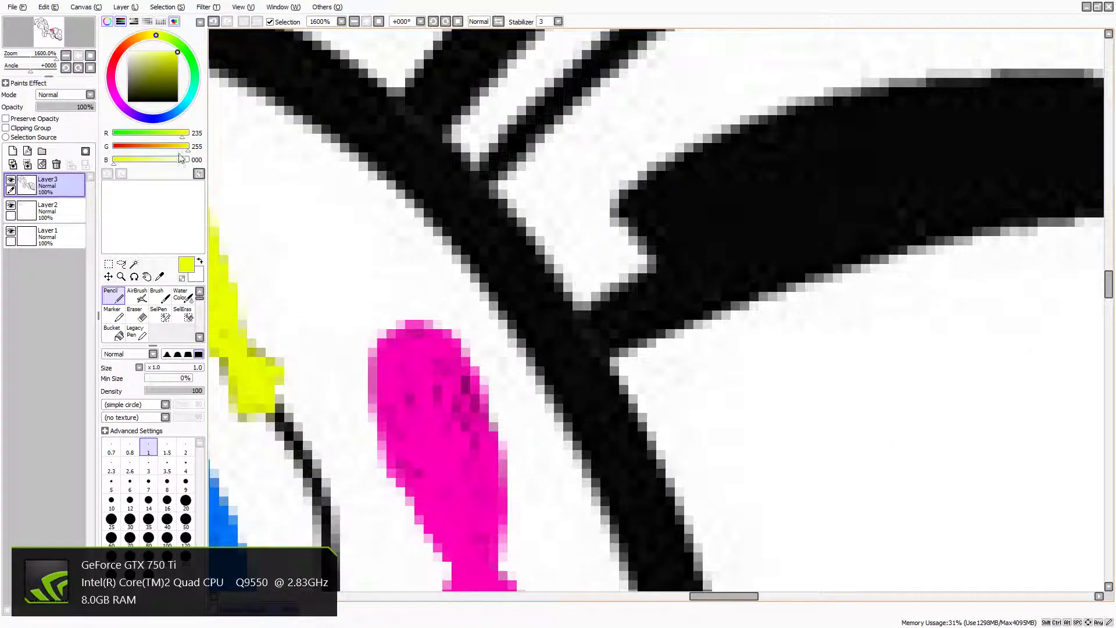
click(160, 276)
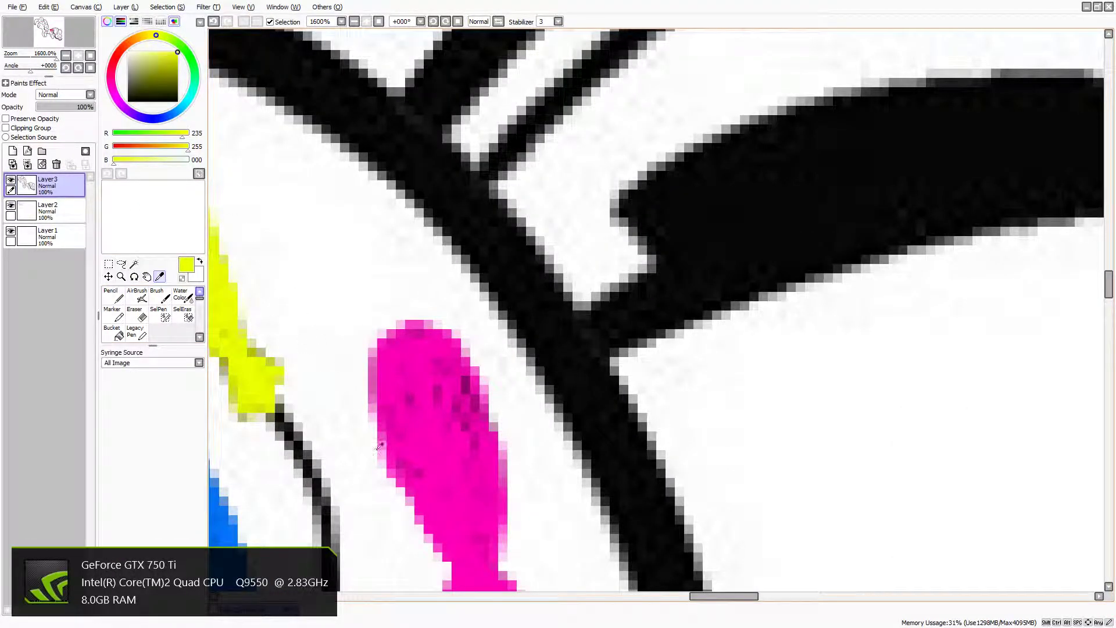
click(485, 480)
click(114, 297)
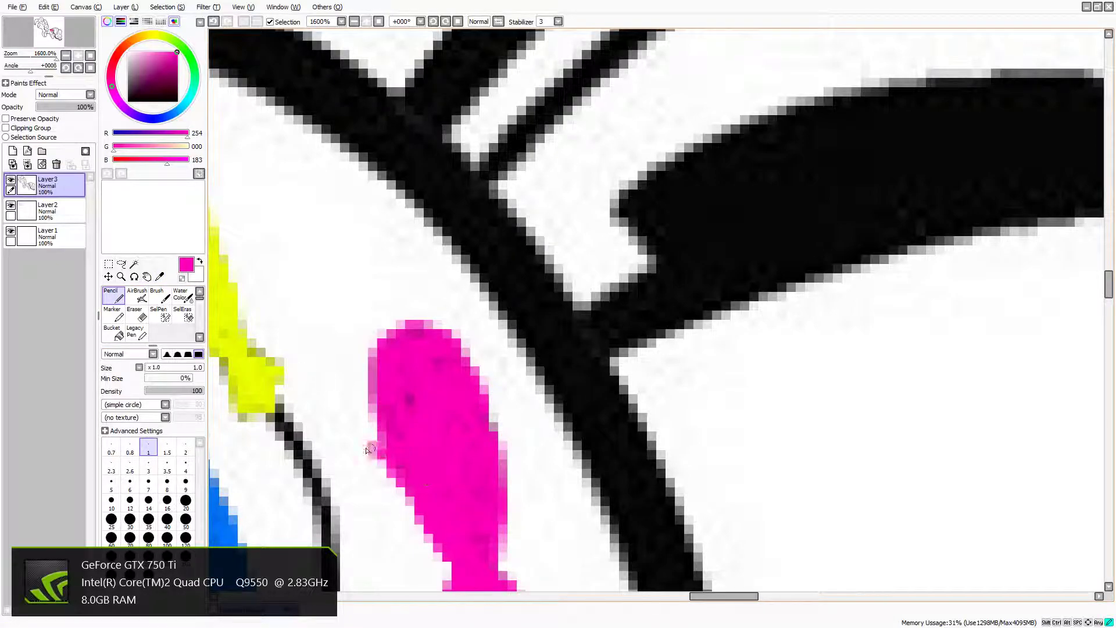
Sample the yellow balloon's colour and cover the dark specks still left near its rounded end with the Pencil.
drag(744, 599, 709, 595)
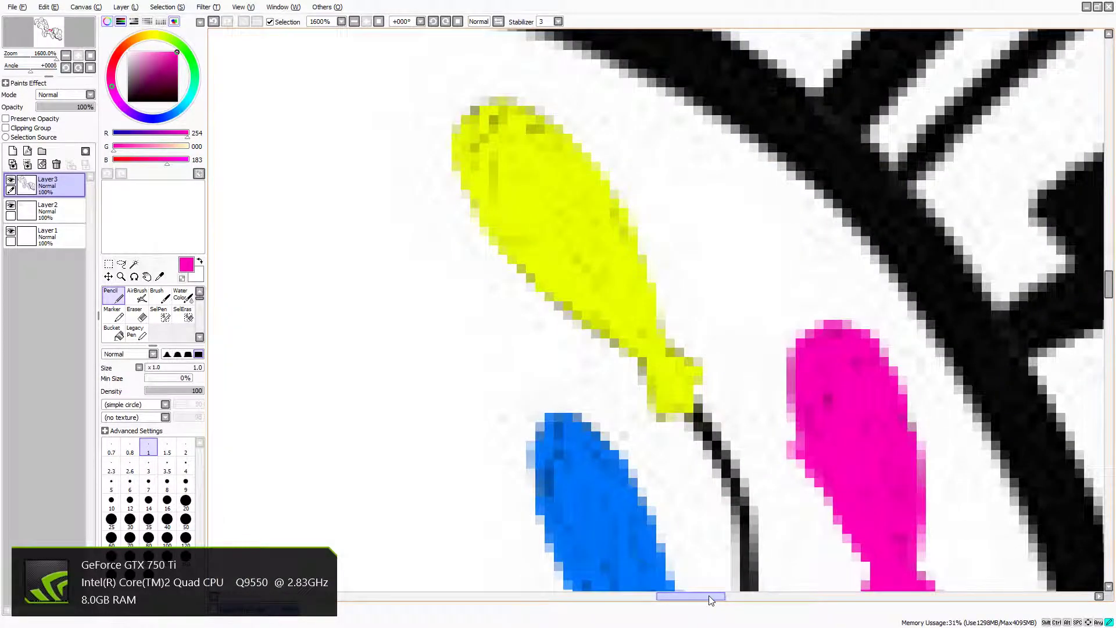
click(160, 276)
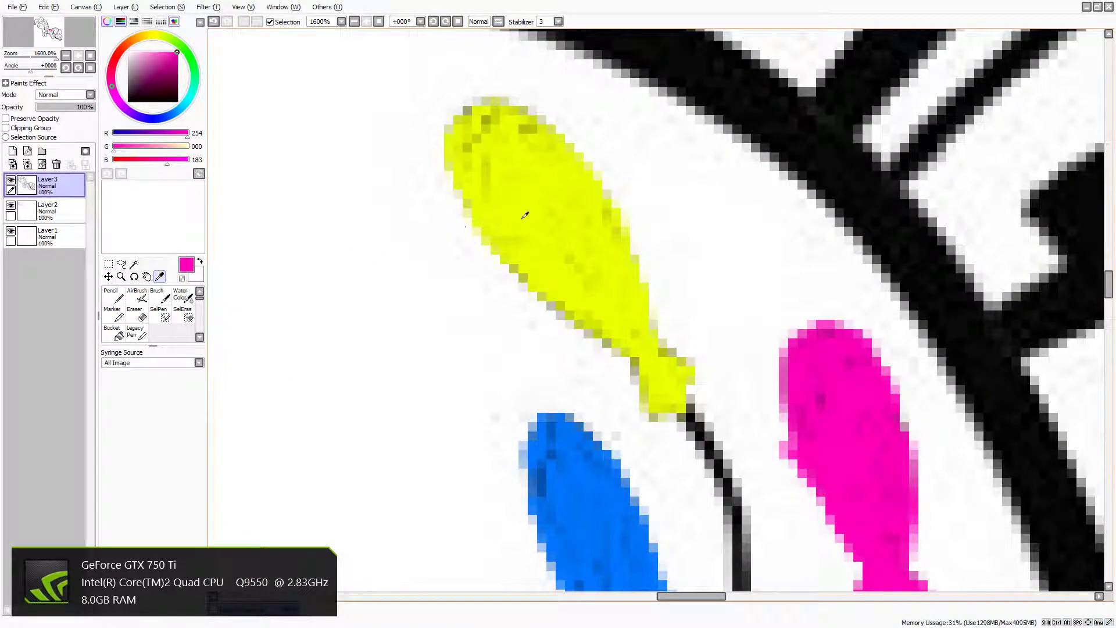
click(525, 215)
click(113, 297)
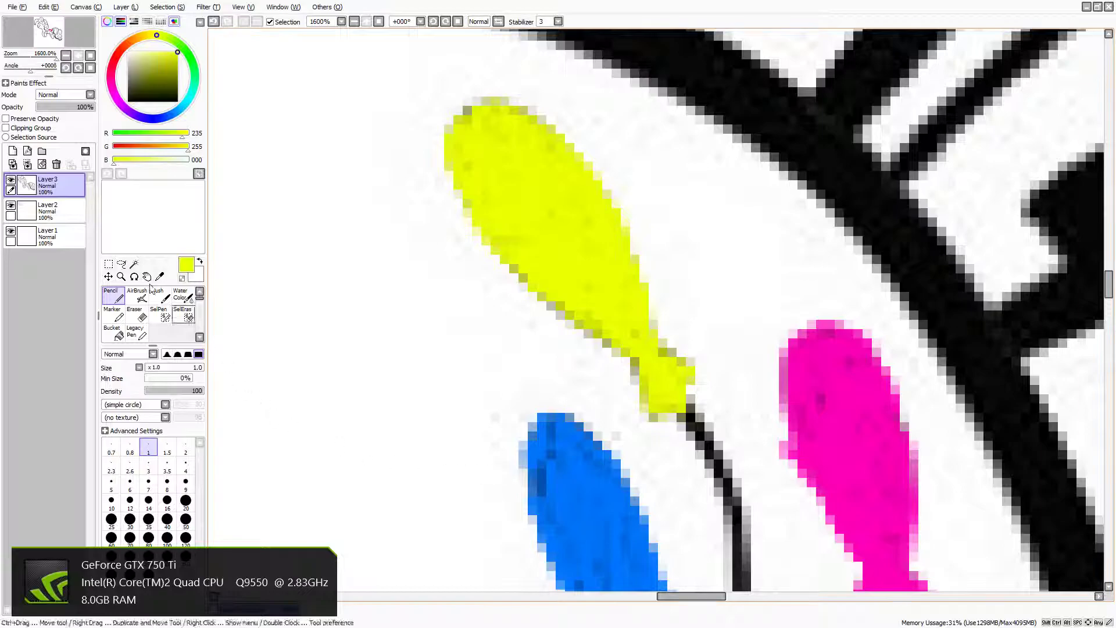
Choose pink (RGB 255, 0, 172) and start colouring at the cheek-side tip of the pony's closed-eye arc.
scroll(858, 394, down, 10)
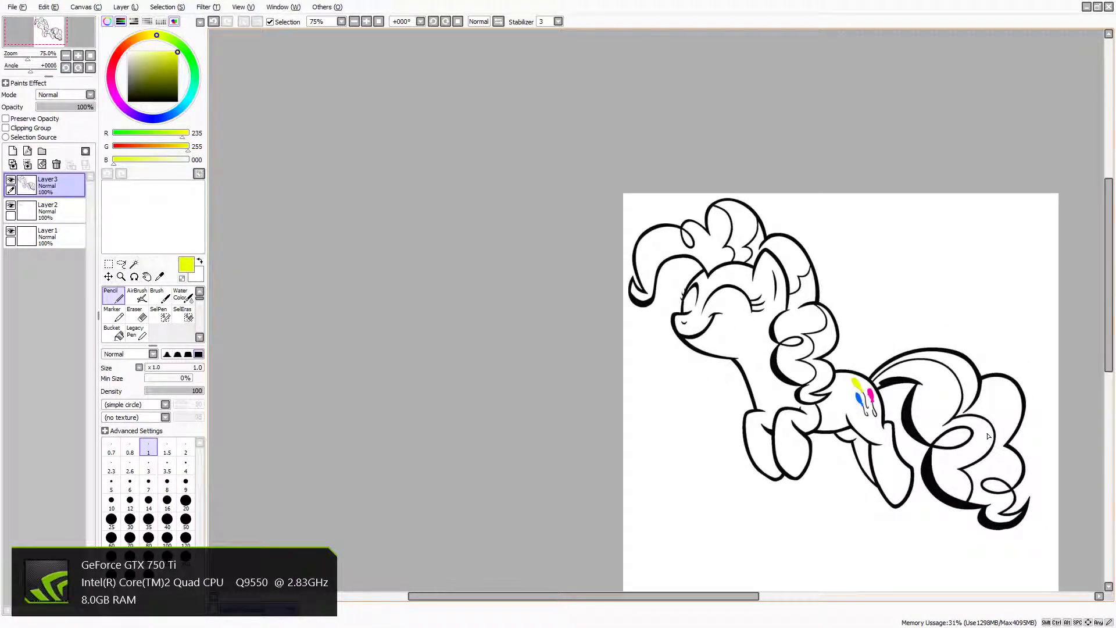
scroll(988, 436, up, 4)
scroll(840, 574, up, 3)
drag(766, 599, 645, 600)
scroll(717, 426, down, 5)
scroll(717, 426, up, 7)
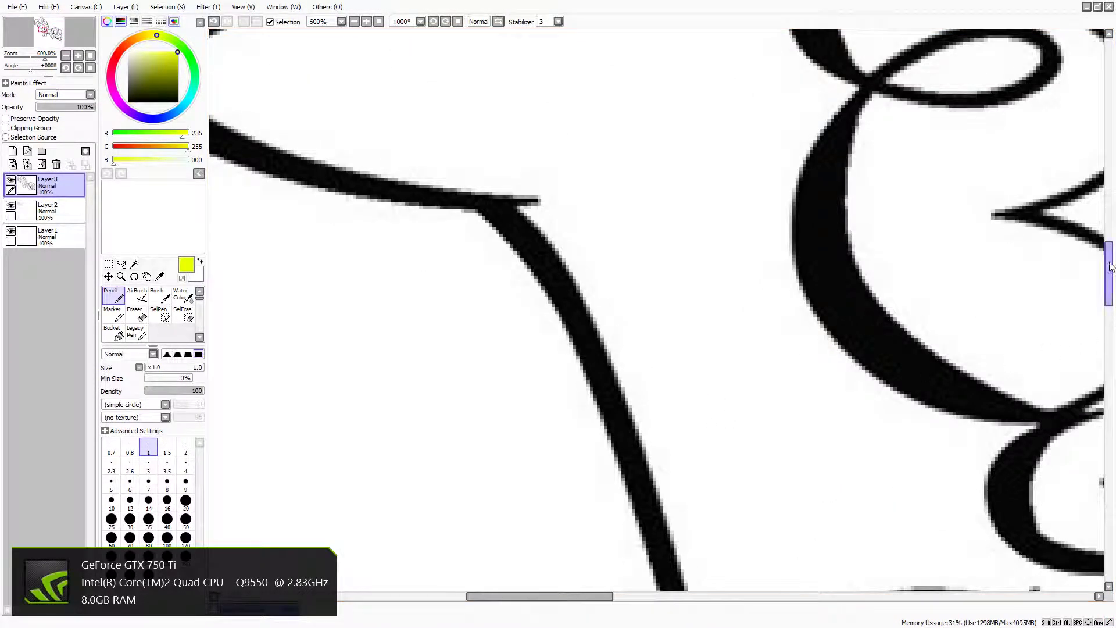
drag(1111, 267, 1111, 201)
drag(575, 598, 562, 597)
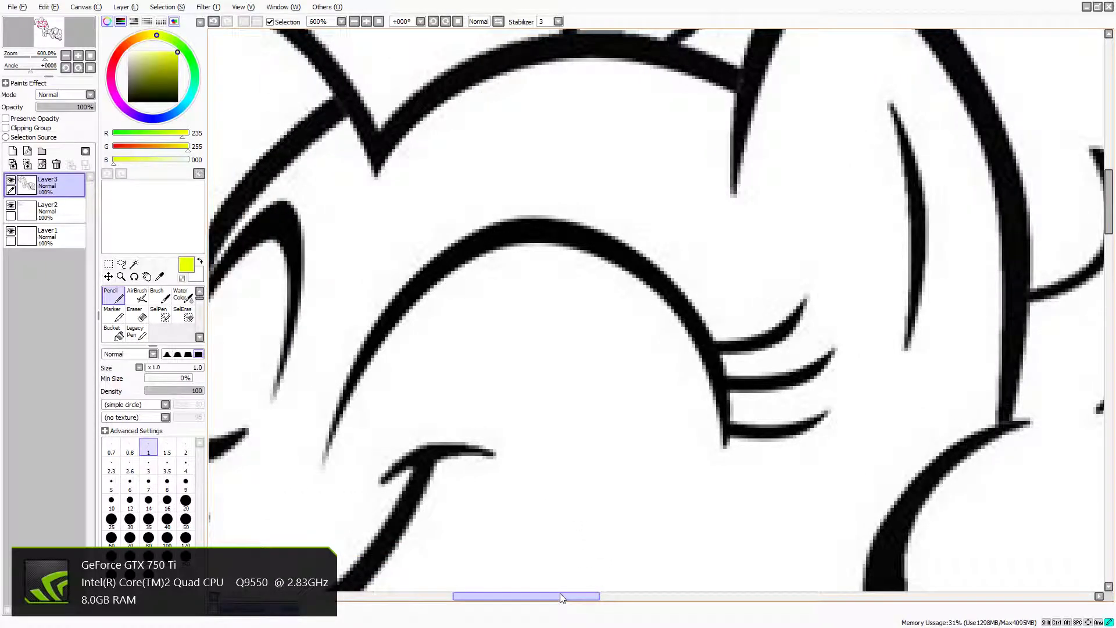
drag(171, 62, 128, 52)
click(115, 93)
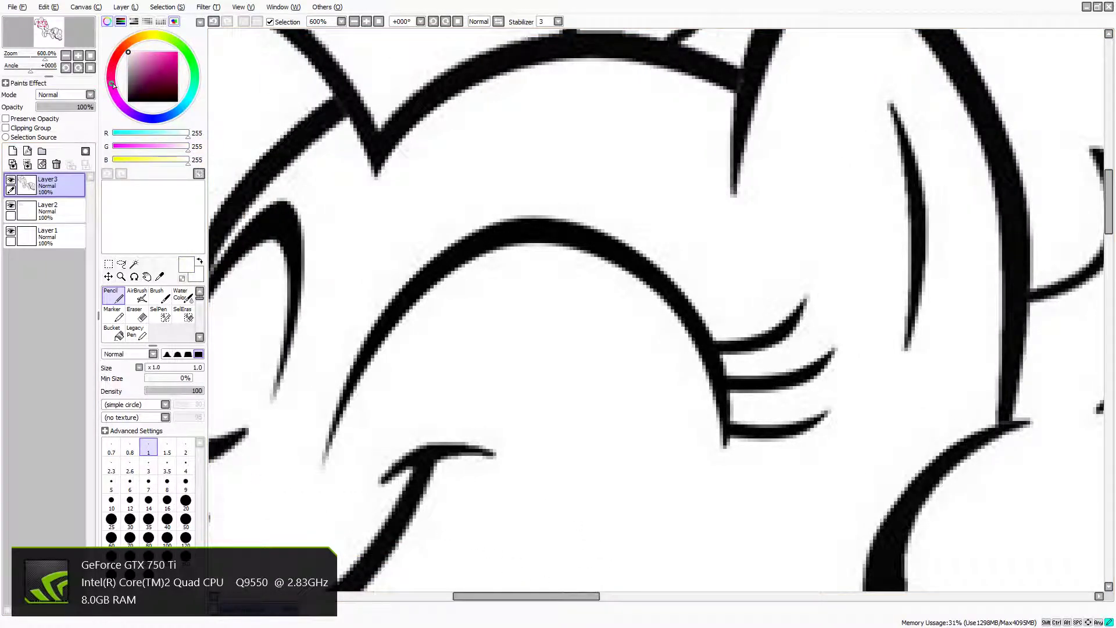
drag(130, 55, 193, 42)
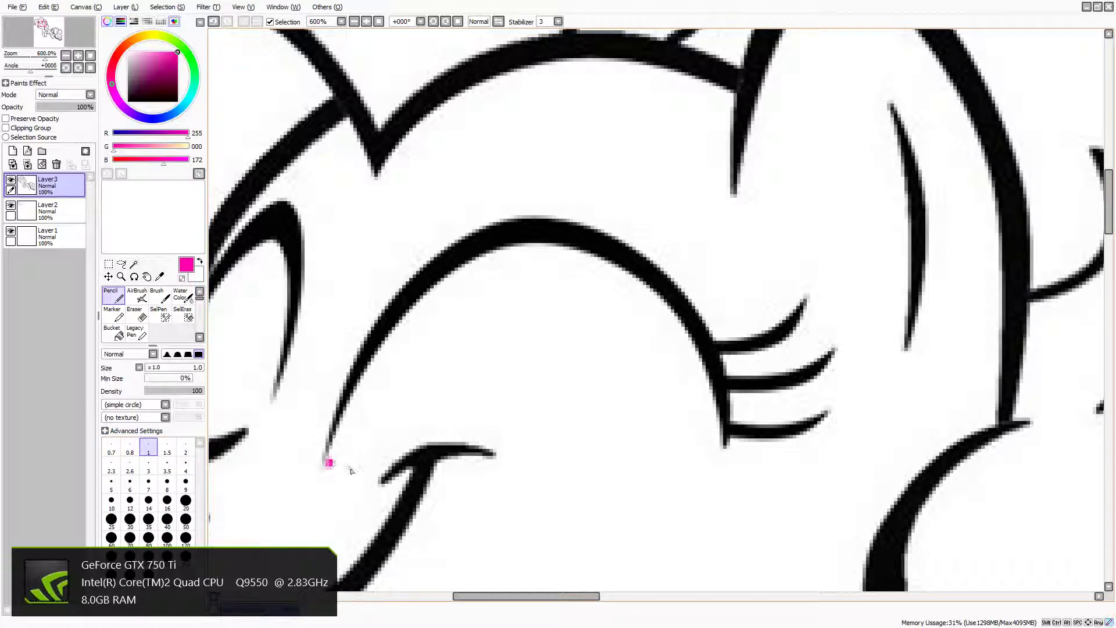
Paint a pink band along the inner edge of the closed-eye arc, from its nose-side tip partway up the curve.
scroll(351, 469, down, 2)
scroll(351, 470, up, 5)
drag(297, 459, 322, 414)
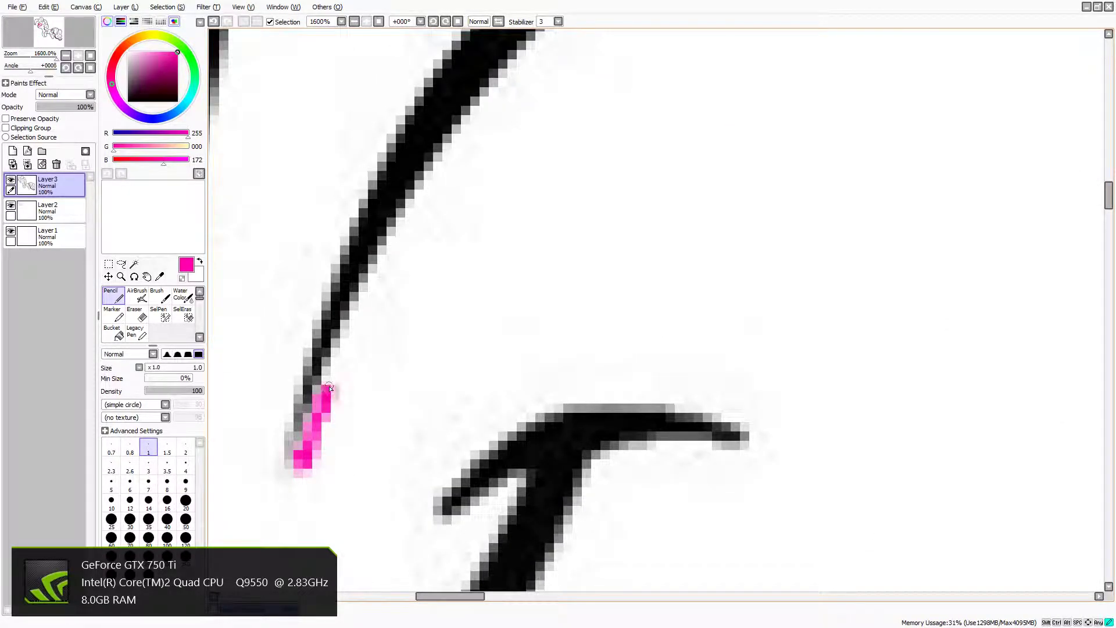
mouse_move(335, 371)
mouse_down()
mouse_move(353, 326)
mouse_move(369, 321)
mouse_move(360, 309)
mouse_move(435, 203)
mouse_move(391, 249)
mouse_up()
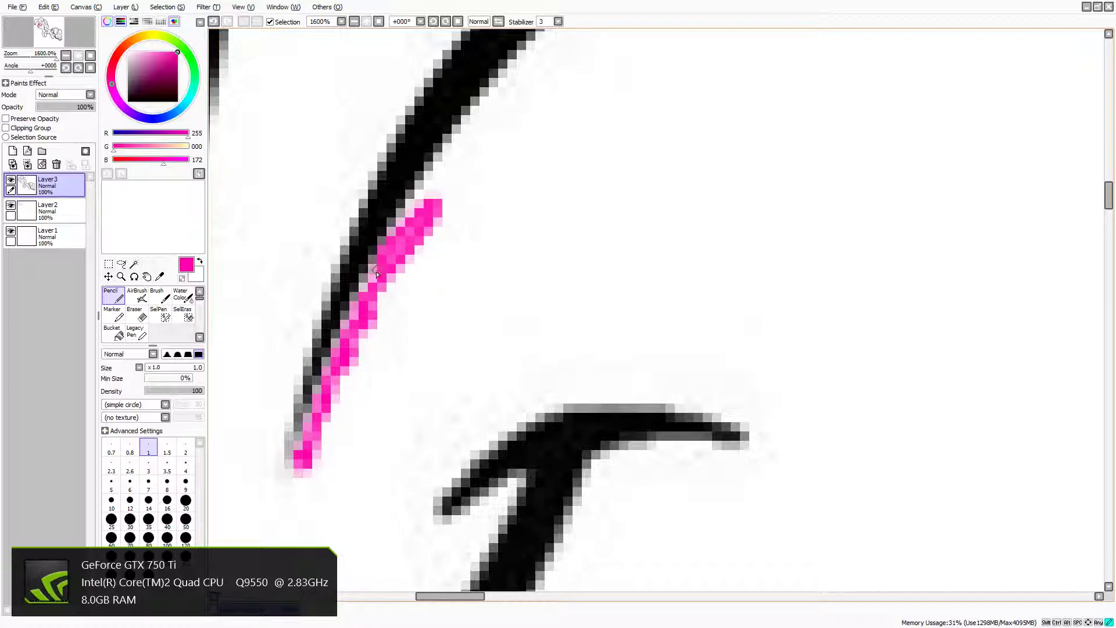
mouse_move(375, 295)
mouse_down()
mouse_move(444, 193)
mouse_move(391, 239)
mouse_up()
mouse_move(434, 191)
mouse_down()
mouse_move(442, 213)
mouse_move(479, 173)
mouse_move(439, 203)
mouse_move(543, 116)
mouse_move(457, 170)
mouse_move(434, 198)
mouse_move(450, 157)
mouse_move(512, 99)
mouse_move(443, 172)
mouse_move(491, 99)
mouse_move(526, 66)
mouse_move(500, 86)
mouse_up()
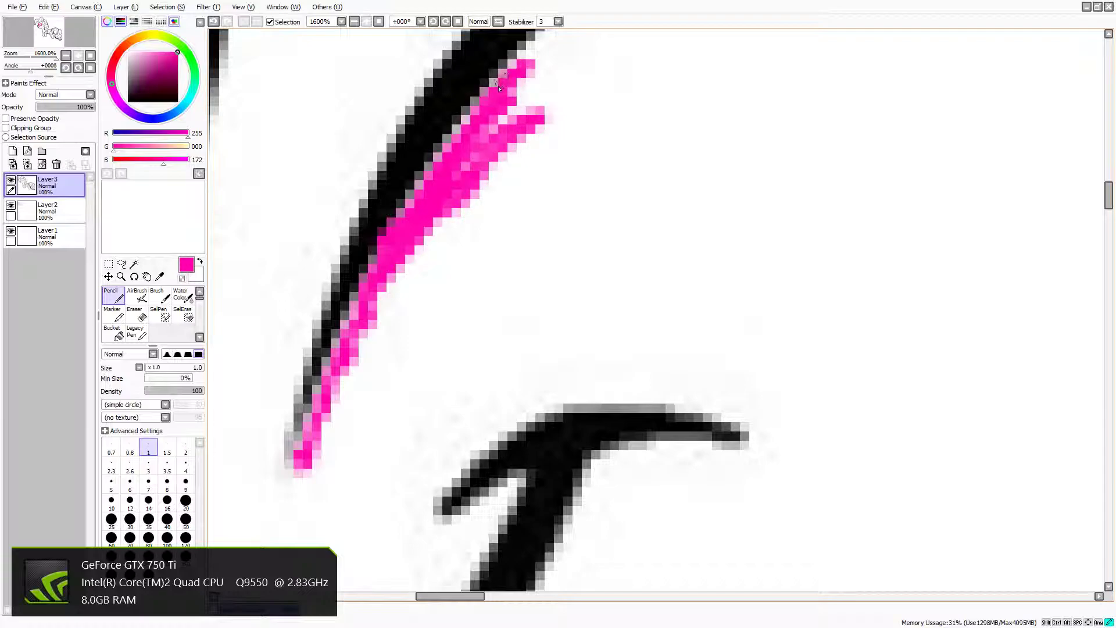
Continue and thicken the pink band along the inner edge of the eye arc up towards its crest.
drag(1109, 216, 1103, 192)
mouse_move(585, 478)
mouse_down()
mouse_move(503, 478)
mouse_move(597, 416)
mouse_move(492, 475)
mouse_move(617, 373)
mouse_move(506, 455)
mouse_move(562, 365)
mouse_move(588, 356)
mouse_move(518, 424)
mouse_move(680, 272)
mouse_move(695, 262)
mouse_move(682, 285)
mouse_move(761, 256)
mouse_move(691, 284)
mouse_move(748, 254)
mouse_move(821, 245)
mouse_move(709, 284)
mouse_move(810, 261)
mouse_move(573, 430)
mouse_move(720, 284)
mouse_move(530, 402)
mouse_move(507, 433)
mouse_move(660, 305)
mouse_move(524, 443)
mouse_move(691, 329)
mouse_move(702, 302)
mouse_move(635, 350)
mouse_move(648, 346)
mouse_move(543, 461)
mouse_move(555, 416)
mouse_up()
mouse_move(463, 480)
mouse_down()
mouse_move(440, 508)
mouse_move(431, 561)
mouse_up()
mouse_move(463, 605)
mouse_down()
mouse_move(488, 605)
mouse_move(450, 605)
mouse_move(479, 604)
mouse_up()
drag(294, 488, 277, 516)
drag(416, 394, 452, 365)
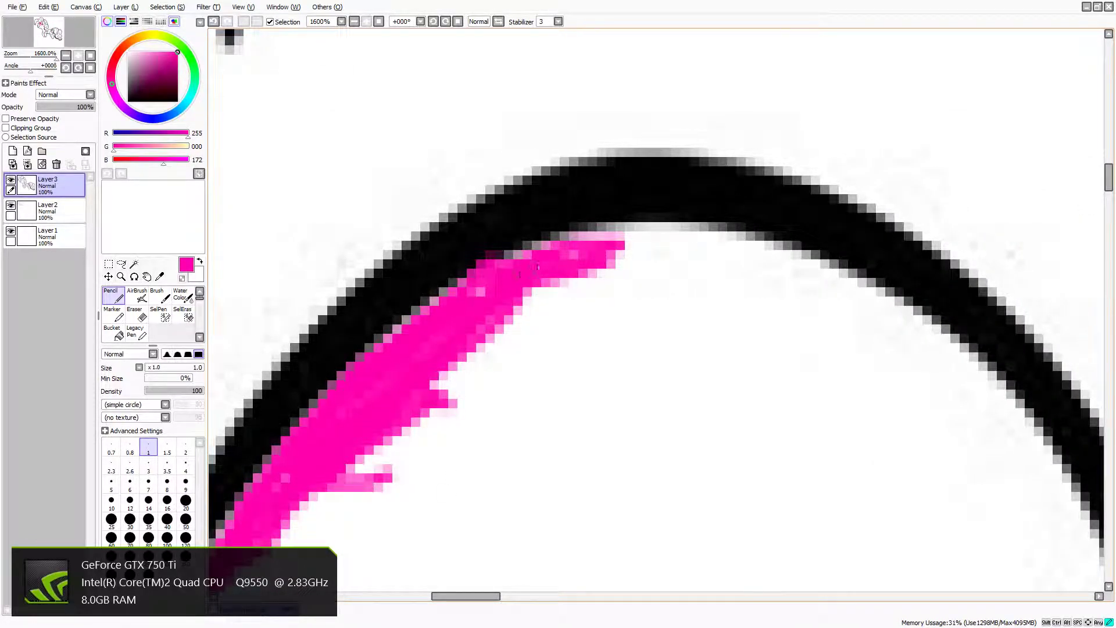
Extend the pink edging beneath the crest of the eye arc and thicken it against the black line.
mouse_move(579, 248)
mouse_down()
mouse_move(735, 242)
mouse_move(858, 290)
mouse_up()
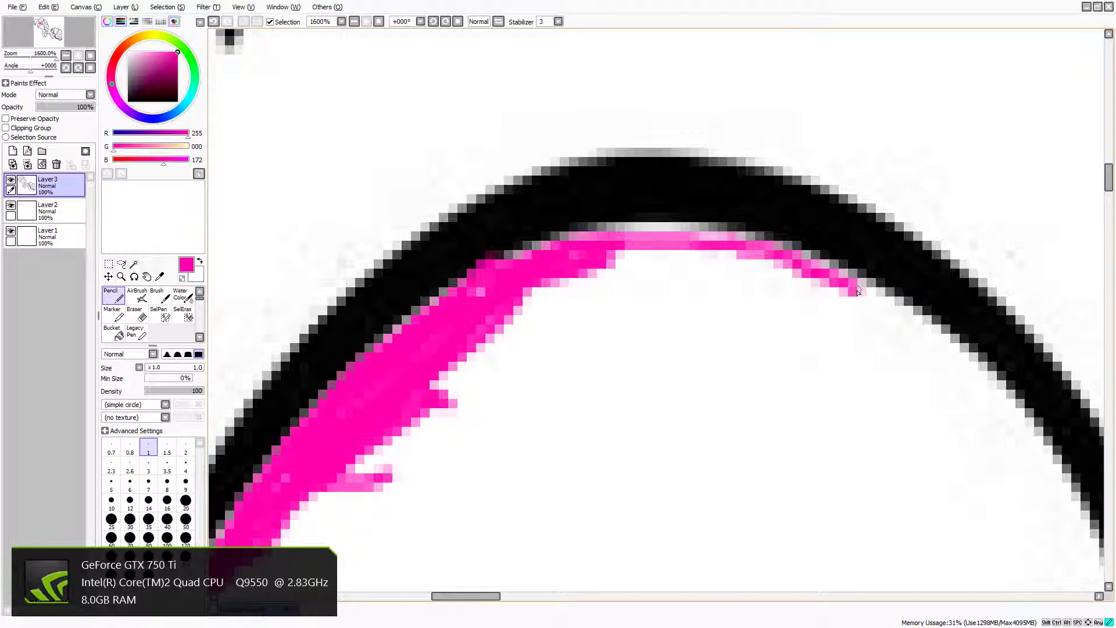
drag(917, 332, 958, 365)
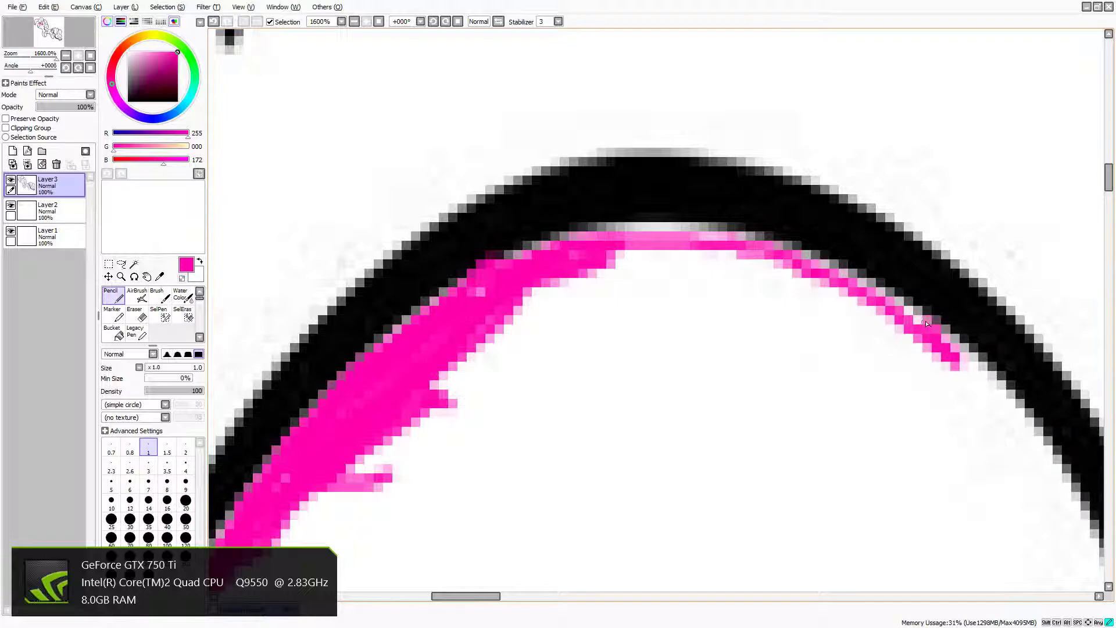
mouse_move(881, 302)
mouse_down()
mouse_move(805, 272)
mouse_move(674, 258)
mouse_move(571, 301)
mouse_move(647, 248)
mouse_move(480, 357)
mouse_move(579, 263)
mouse_move(420, 385)
mouse_move(556, 282)
mouse_move(355, 462)
mouse_move(460, 404)
mouse_move(400, 419)
mouse_move(336, 505)
mouse_move(434, 427)
mouse_move(368, 449)
mouse_up()
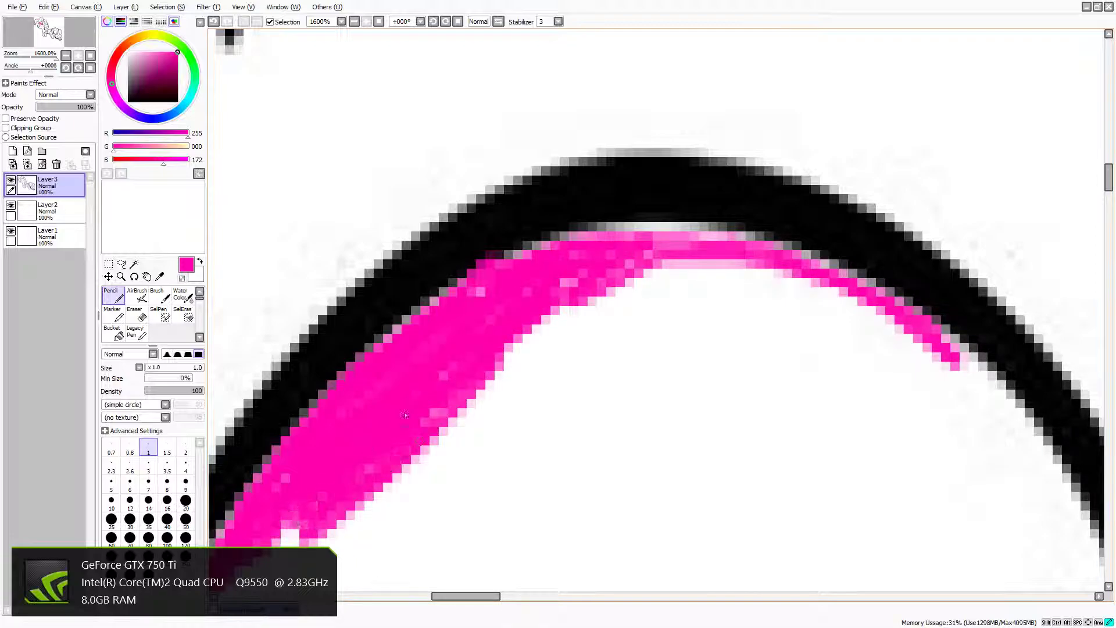
mouse_move(588, 286)
mouse_down()
mouse_move(646, 272)
mouse_move(814, 272)
mouse_move(591, 275)
mouse_move(758, 261)
mouse_move(573, 285)
mouse_move(773, 274)
mouse_move(804, 284)
mouse_move(697, 303)
mouse_move(821, 293)
mouse_move(920, 319)
mouse_up()
drag(487, 596, 505, 543)
mouse_move(446, 233)
mouse_down()
mouse_move(334, 238)
mouse_move(414, 238)
mouse_move(420, 249)
mouse_move(382, 257)
mouse_up()
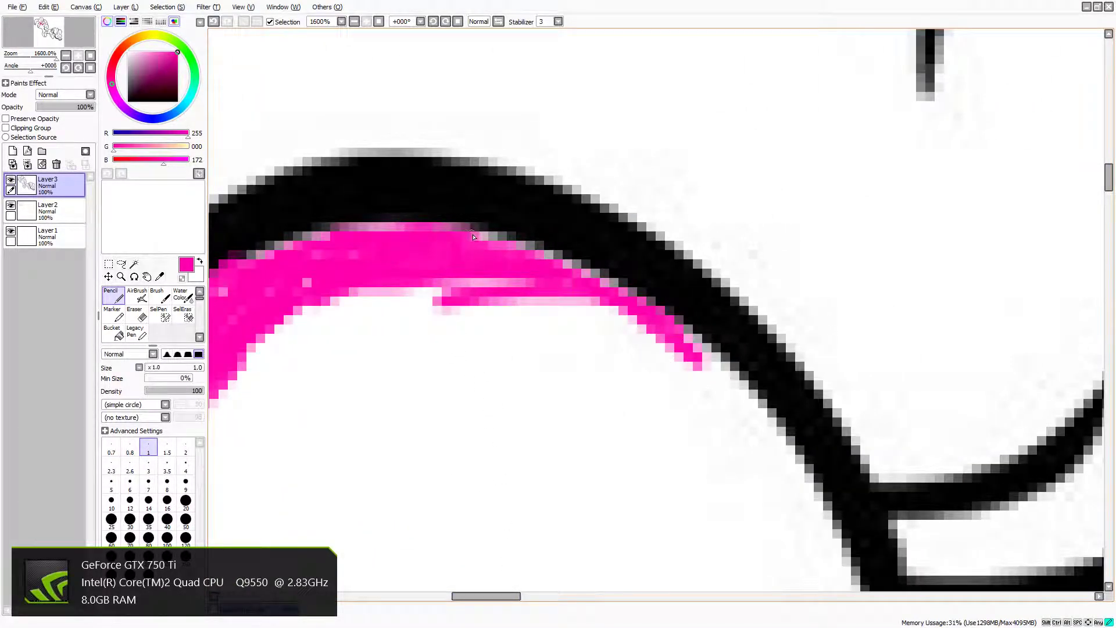
Paint the pink edging down the lash side of the eye arc, as far as the eyelashes.
mouse_move(515, 275)
mouse_down()
mouse_move(391, 292)
mouse_move(534, 291)
mouse_move(400, 294)
mouse_move(622, 307)
mouse_move(715, 376)
mouse_move(699, 348)
mouse_up()
drag(1108, 170, 1111, 192)
mouse_move(726, 107)
mouse_down()
mouse_move(743, 126)
mouse_move(712, 105)
mouse_move(746, 153)
mouse_move(746, 139)
mouse_move(771, 182)
mouse_move(744, 132)
mouse_move(796, 196)
mouse_move(754, 127)
mouse_move(800, 247)
mouse_move(786, 173)
mouse_move(820, 285)
mouse_move(803, 222)
mouse_move(822, 274)
mouse_move(833, 231)
mouse_up()
drag(830, 280, 835, 278)
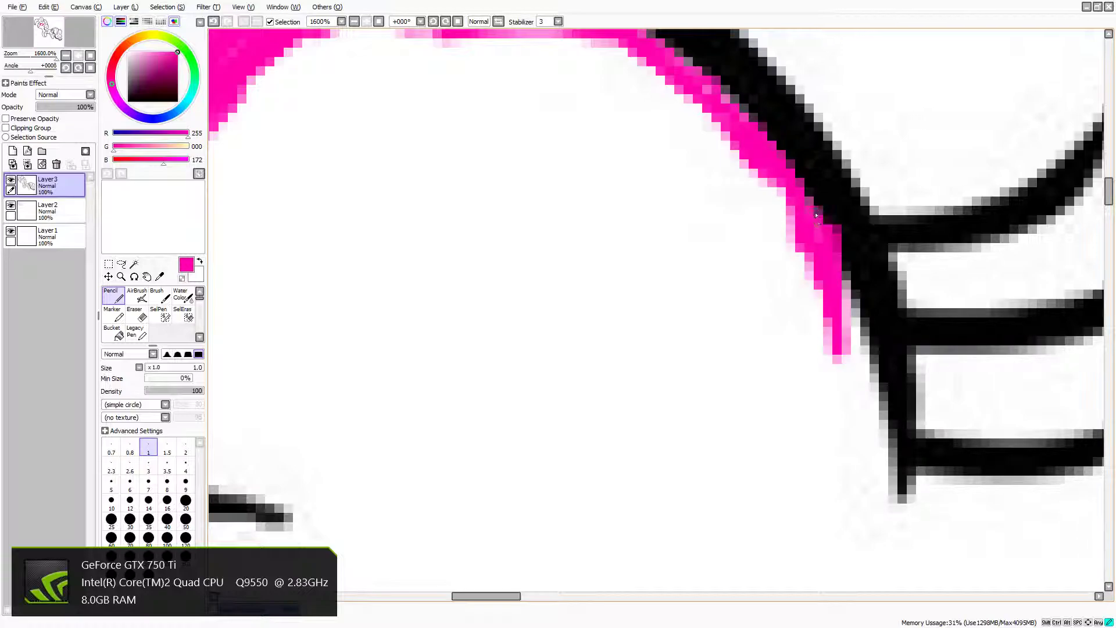
mouse_move(842, 346)
mouse_down()
mouse_move(850, 285)
mouse_move(883, 486)
mouse_move(852, 337)
mouse_move(843, 448)
mouse_move(817, 324)
mouse_move(799, 347)
mouse_move(838, 401)
mouse_move(805, 314)
mouse_move(770, 302)
mouse_move(802, 324)
mouse_move(747, 262)
mouse_move(756, 303)
mouse_move(808, 299)
mouse_up()
Set the Pencil size to 36 and fill the area enclosed by the closed-eye arc with pink.
click(168, 368)
mouse_move(556, 327)
mouse_down()
mouse_move(619, 301)
mouse_move(576, 271)
mouse_move(709, 350)
mouse_move(724, 371)
mouse_move(717, 412)
mouse_move(730, 439)
mouse_move(740, 439)
mouse_move(649, 396)
mouse_move(557, 281)
mouse_move(417, 216)
mouse_move(647, 271)
mouse_move(619, 203)
mouse_move(587, 189)
mouse_move(571, 309)
mouse_up()
scroll(570, 311, down, 3)
mouse_move(523, 152)
mouse_down()
mouse_move(361, 240)
mouse_move(378, 303)
mouse_move(558, 402)
mouse_move(454, 349)
mouse_move(319, 314)
mouse_up()
scroll(582, 376, up, 1)
scroll(582, 376, down, 7)
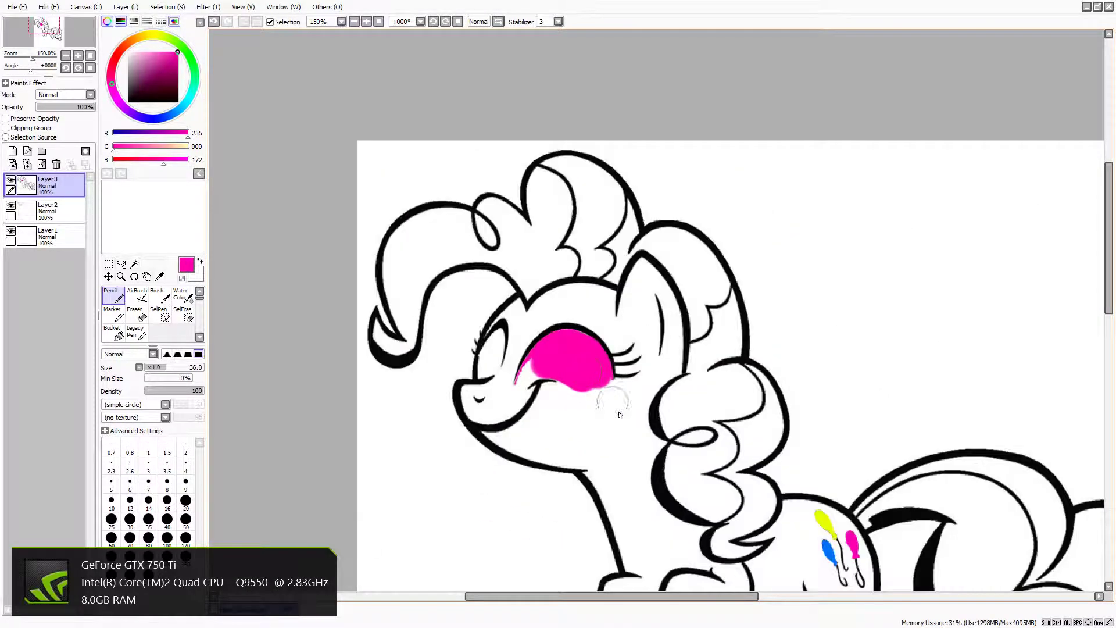
Extend the pink fill from below the eye down over the cheek beside the smile.
drag(737, 605, 761, 603)
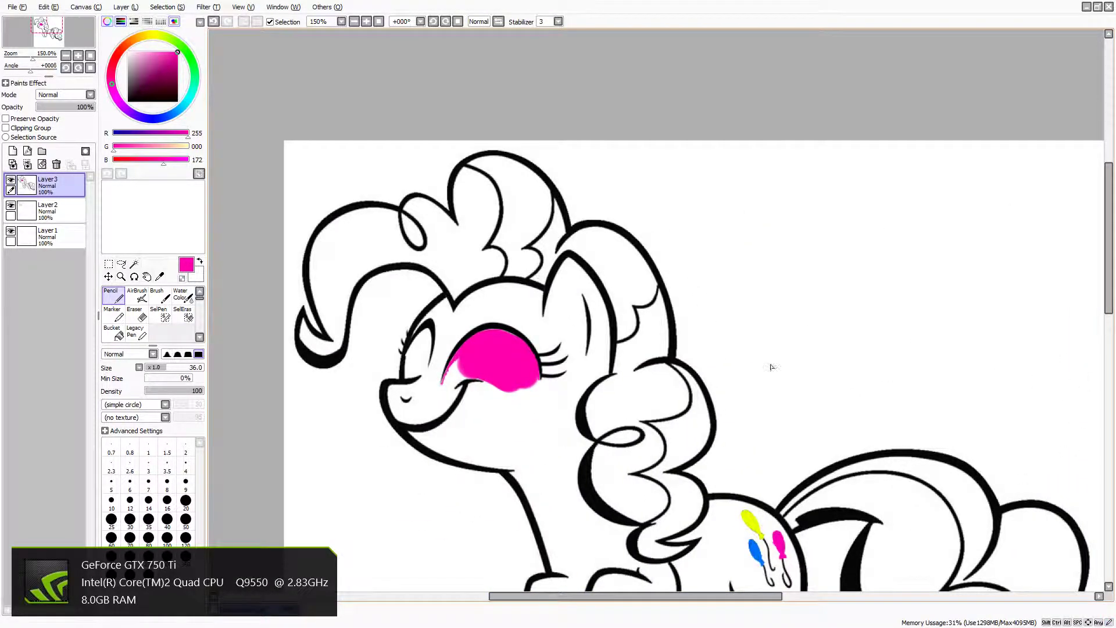
drag(536, 405, 517, 390)
mouse_move(528, 389)
mouse_down()
mouse_move(546, 437)
mouse_move(495, 395)
mouse_move(518, 428)
mouse_up()
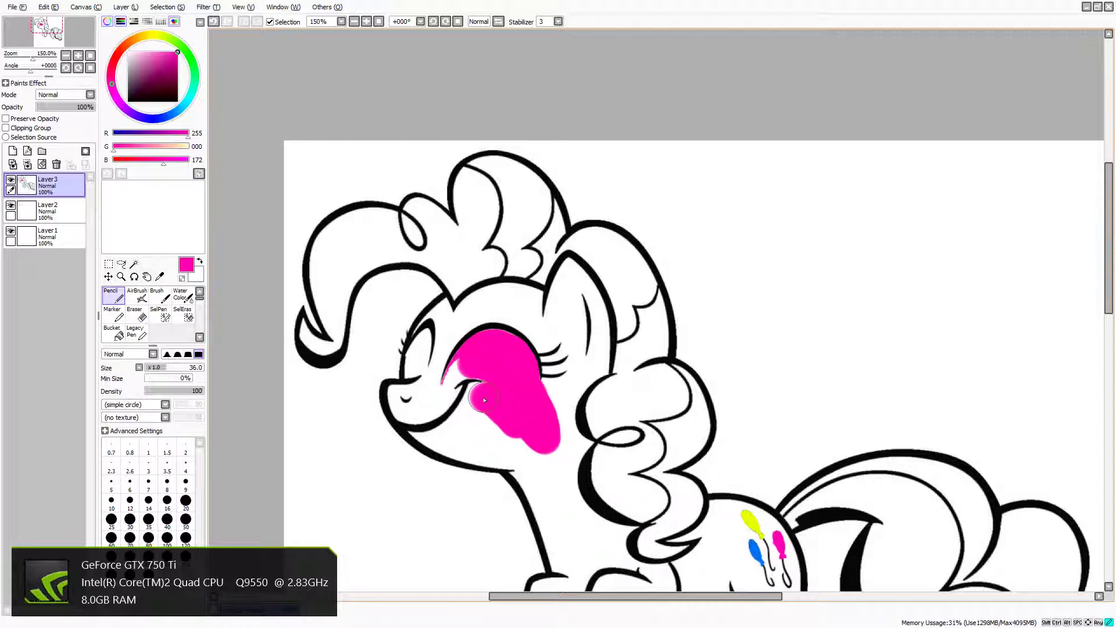
Set the Pencil size to 2 and trace pink edging around the small crease at the corner of the smile.
scroll(522, 447, down, 1)
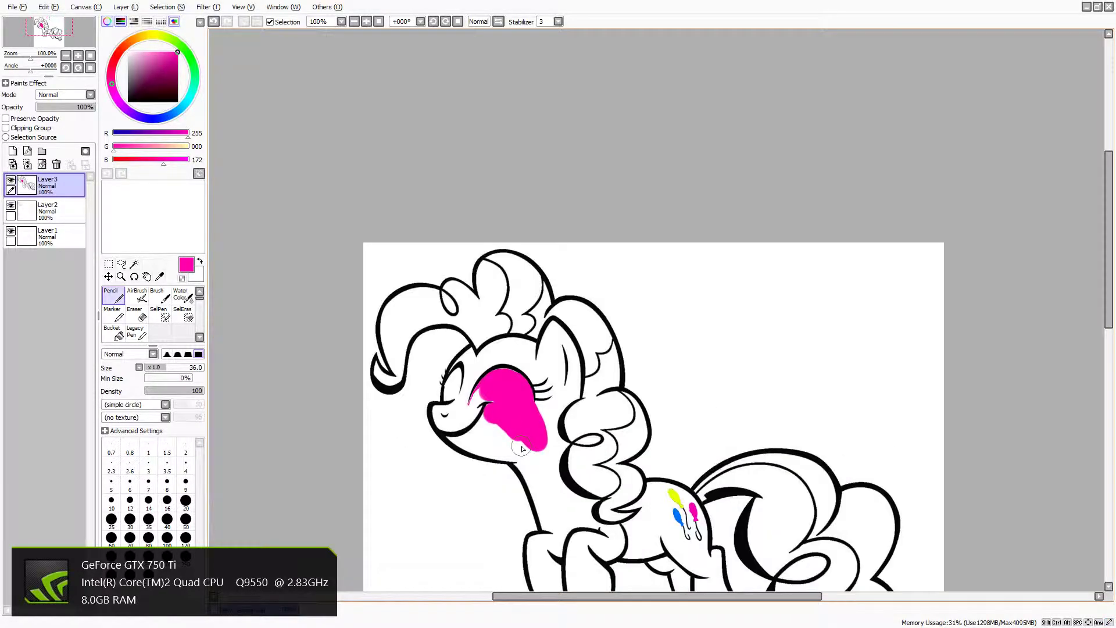
scroll(356, 399, up, 6)
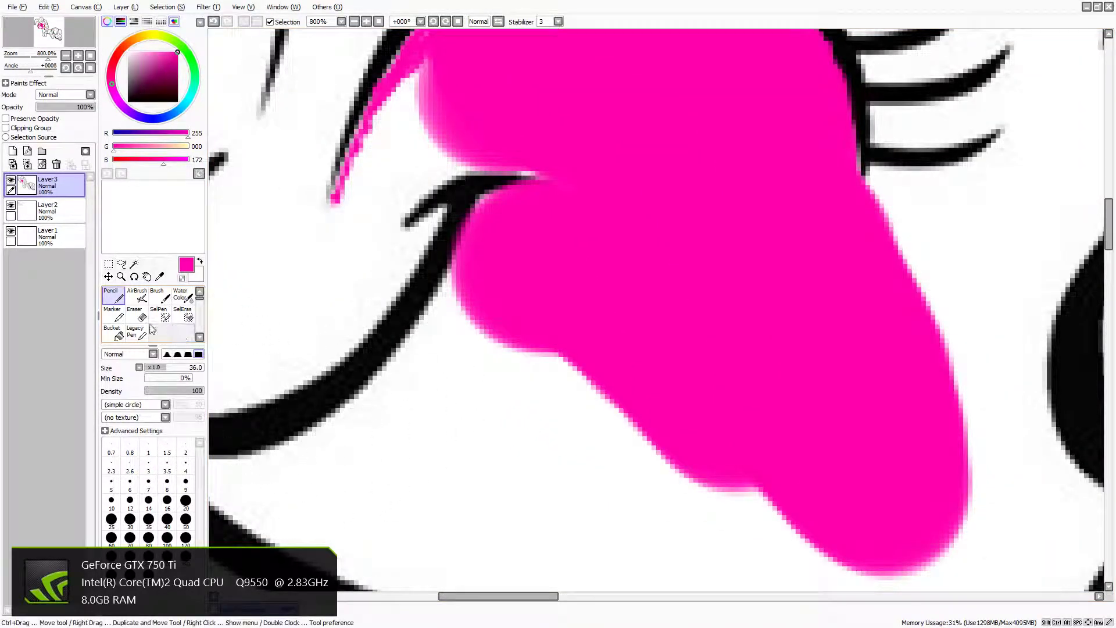
drag(155, 371, 148, 371)
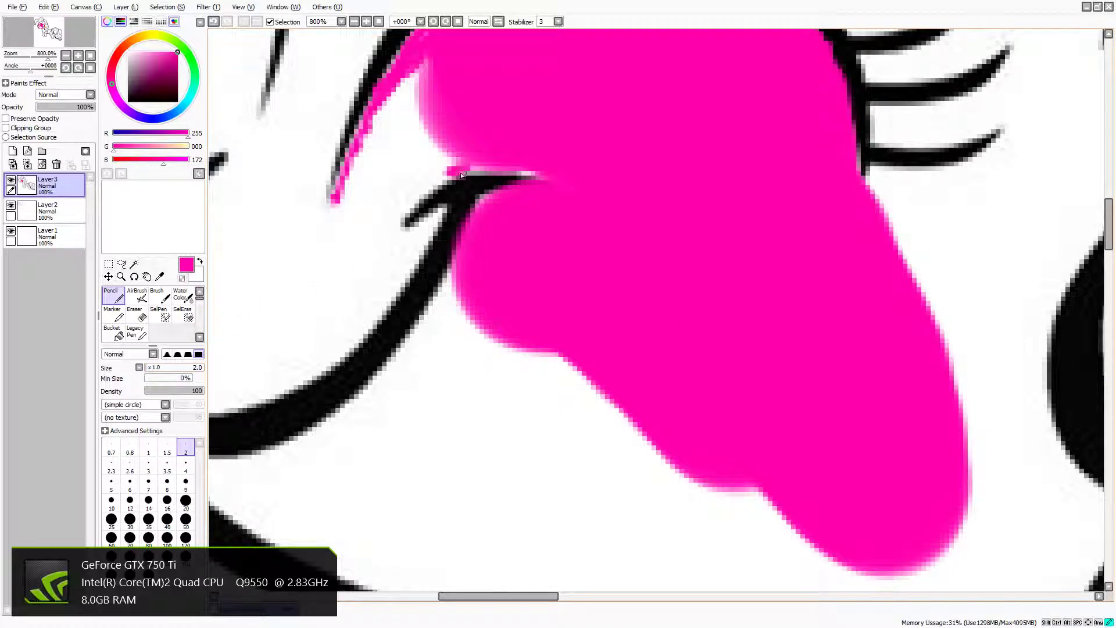
scroll(474, 173, down, 3)
scroll(473, 172, up, 4)
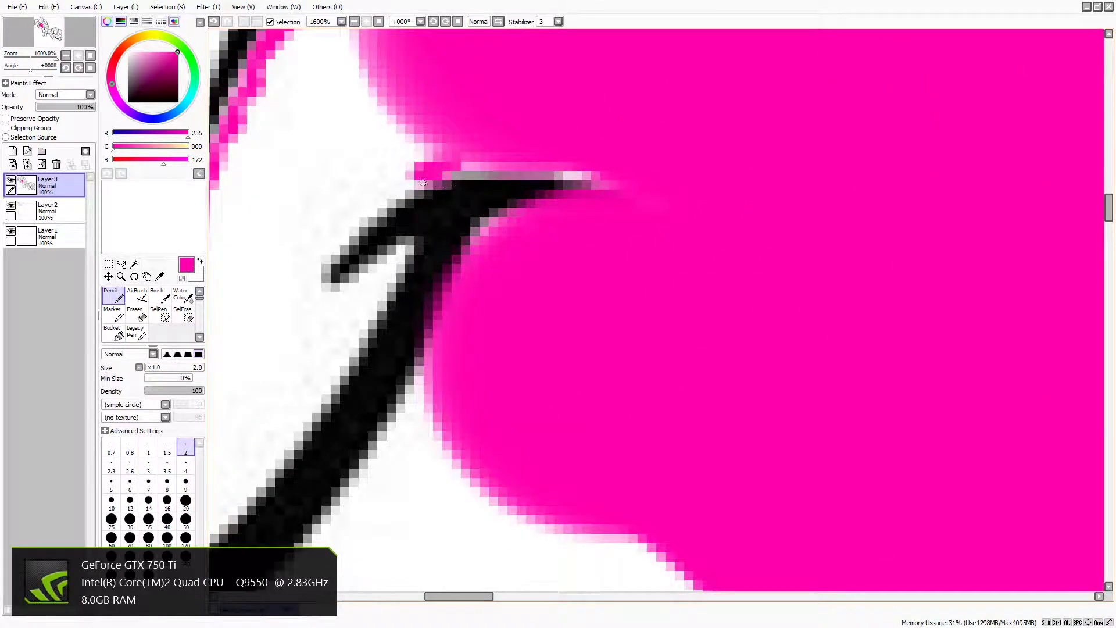
mouse_move(391, 189)
mouse_down()
mouse_move(361, 210)
mouse_move(409, 187)
mouse_move(366, 205)
mouse_move(327, 239)
mouse_move(382, 206)
mouse_move(315, 254)
mouse_move(313, 291)
mouse_move(328, 299)
mouse_move(404, 251)
mouse_move(336, 353)
mouse_up()
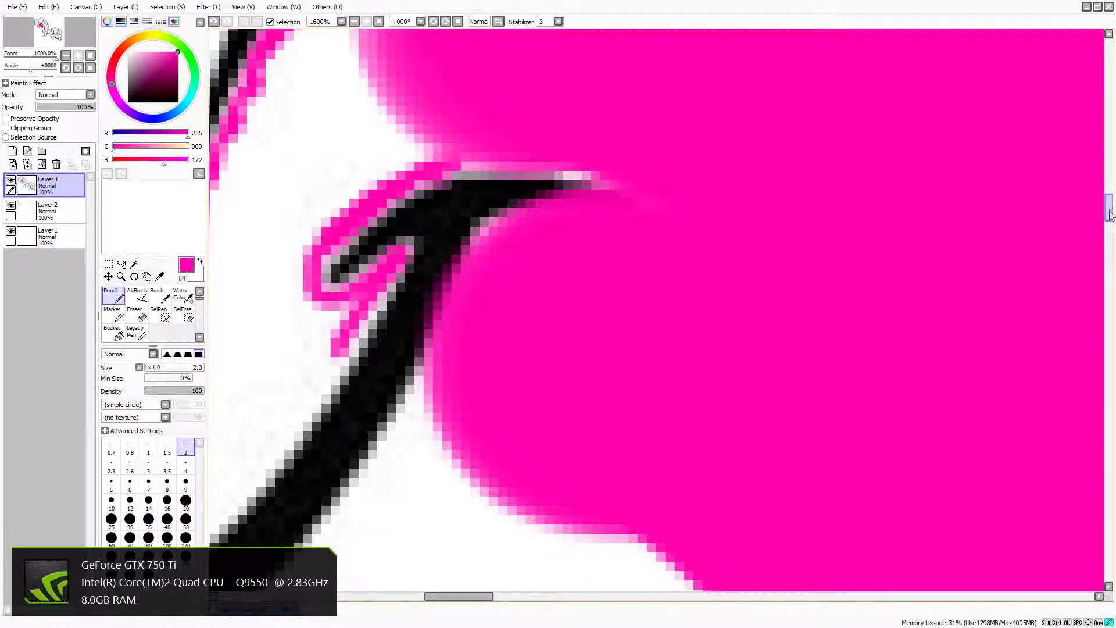
Extend the pink edging from the smile crease along the inside of the mouth line and up the front of the muzzle.
drag(1109, 215, 1109, 241)
drag(490, 595, 451, 595)
drag(1109, 237, 1109, 217)
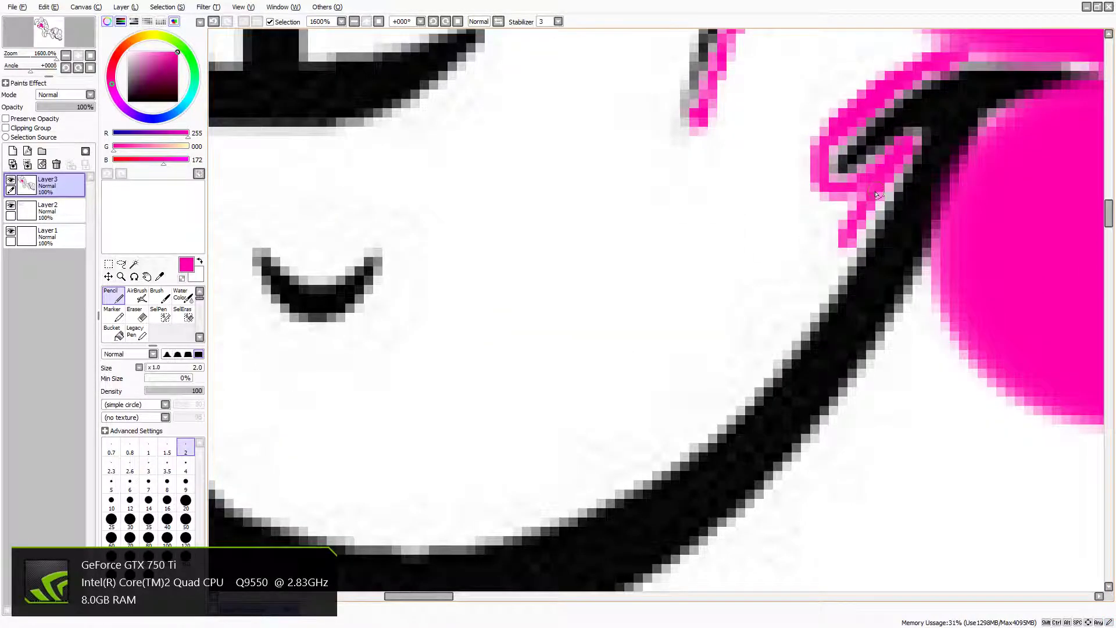
mouse_move(878, 211)
mouse_down()
mouse_move(835, 275)
mouse_move(882, 192)
mouse_move(774, 351)
mouse_move(811, 311)
mouse_move(796, 331)
mouse_move(726, 395)
mouse_move(776, 366)
mouse_move(800, 336)
mouse_move(688, 431)
mouse_move(761, 384)
mouse_up()
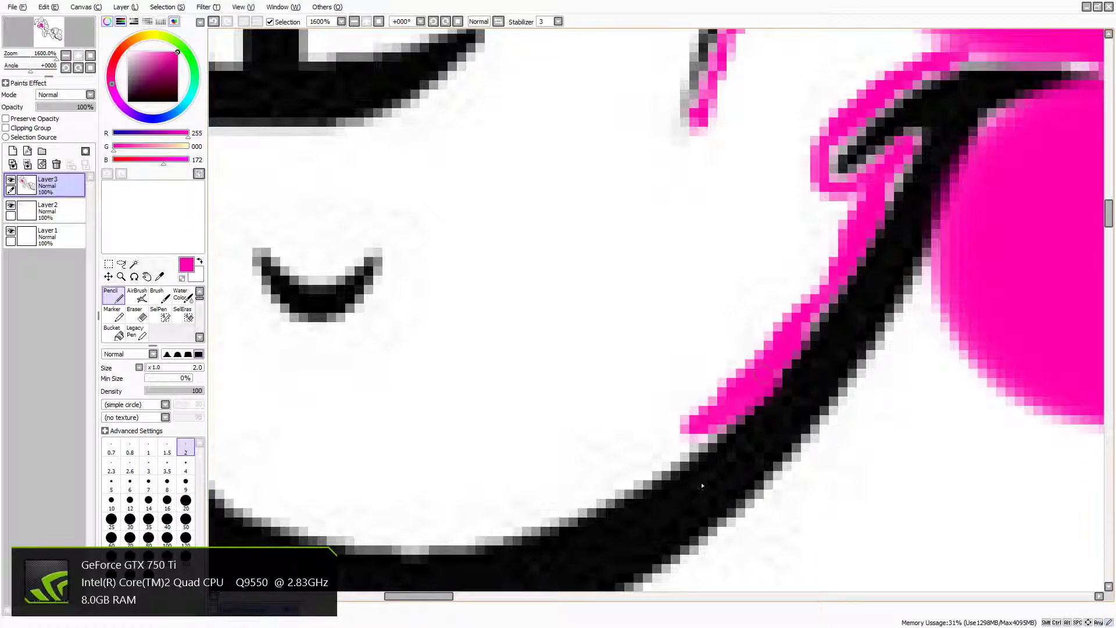
drag(419, 596, 400, 596)
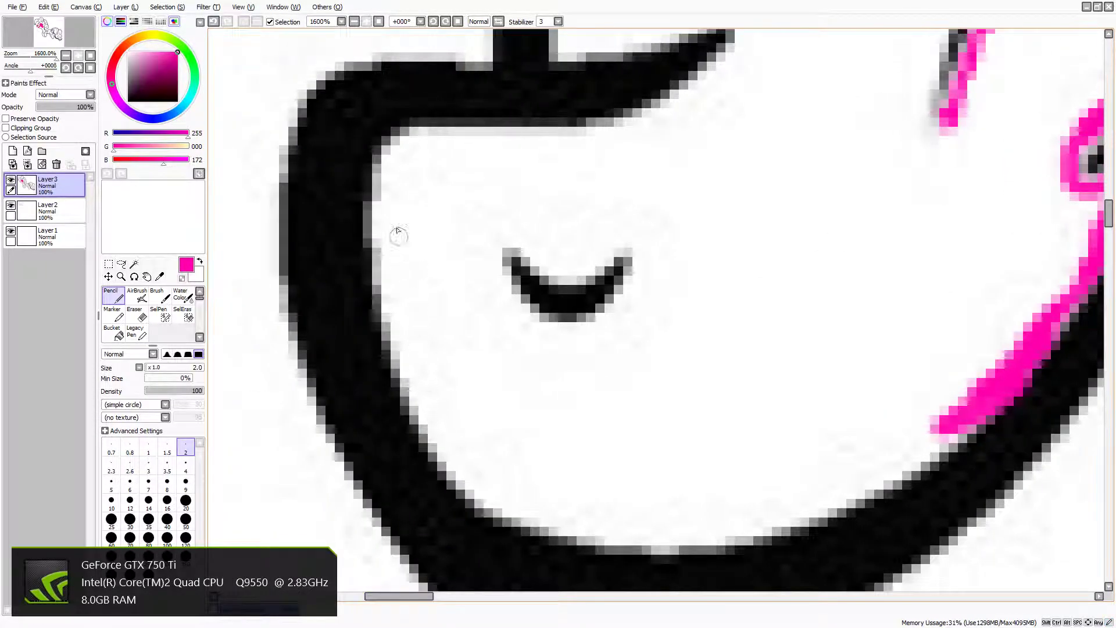
mouse_move(403, 145)
mouse_down()
mouse_move(381, 256)
mouse_move(406, 390)
mouse_move(441, 464)
mouse_move(496, 506)
mouse_move(550, 509)
mouse_move(567, 533)
mouse_move(618, 539)
mouse_move(716, 535)
mouse_move(814, 511)
mouse_move(961, 433)
mouse_move(907, 452)
mouse_move(871, 495)
mouse_move(940, 453)
mouse_move(851, 493)
mouse_move(826, 517)
mouse_move(676, 554)
mouse_move(644, 551)
mouse_up()
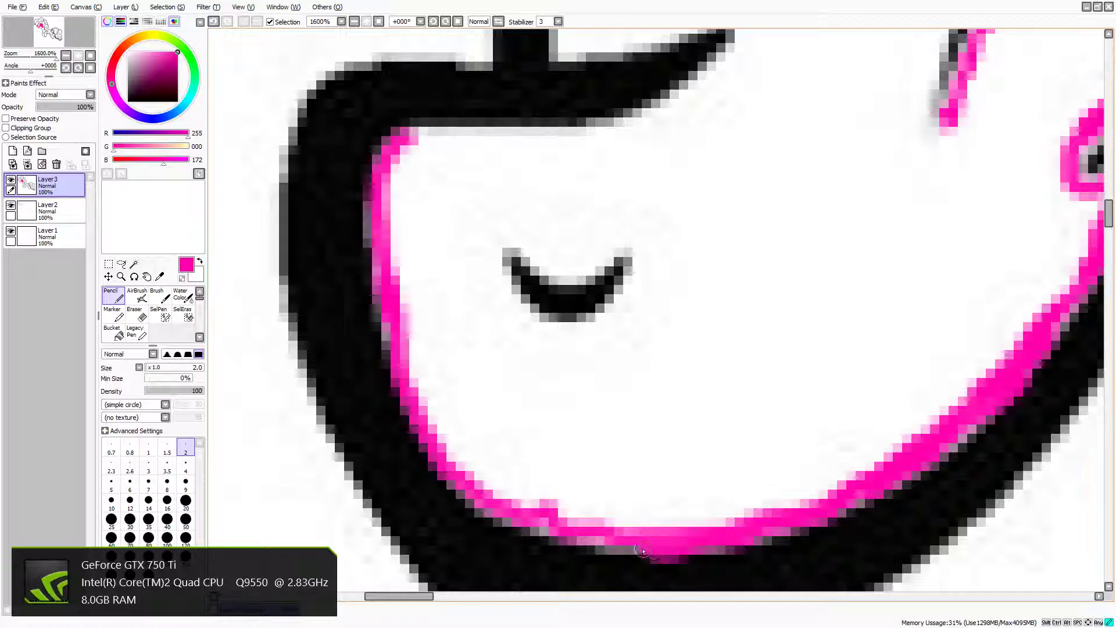
Widen the pink edging at the front end of the closed-eye arc and dab pink on the muzzle at Pencil size 37.
scroll(846, 431, down, 3)
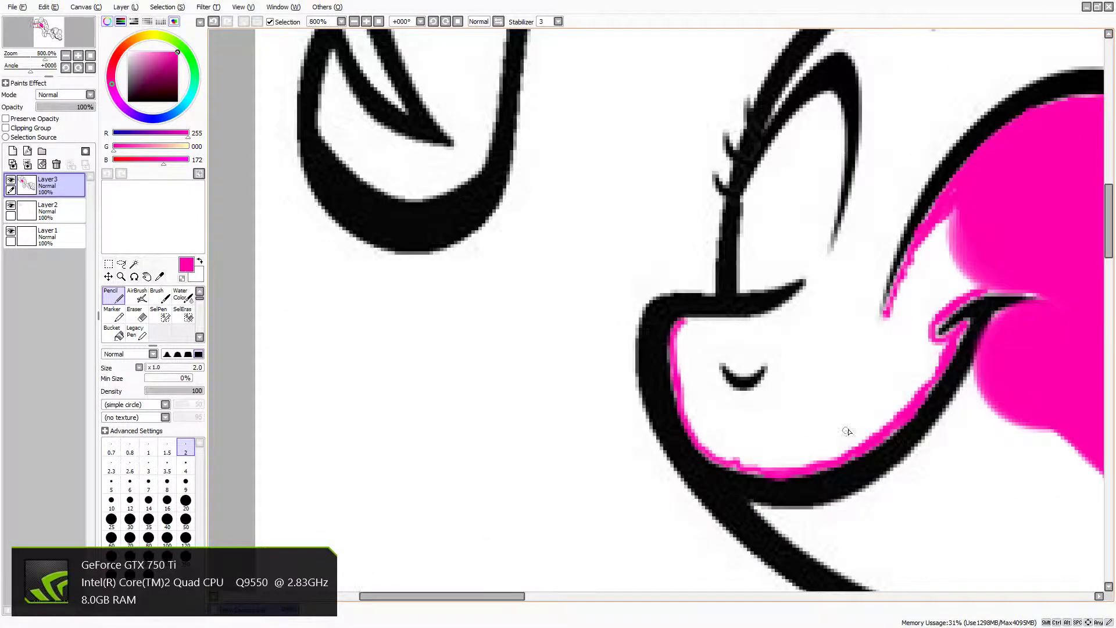
scroll(846, 430, down, 1)
drag(515, 591, 578, 591)
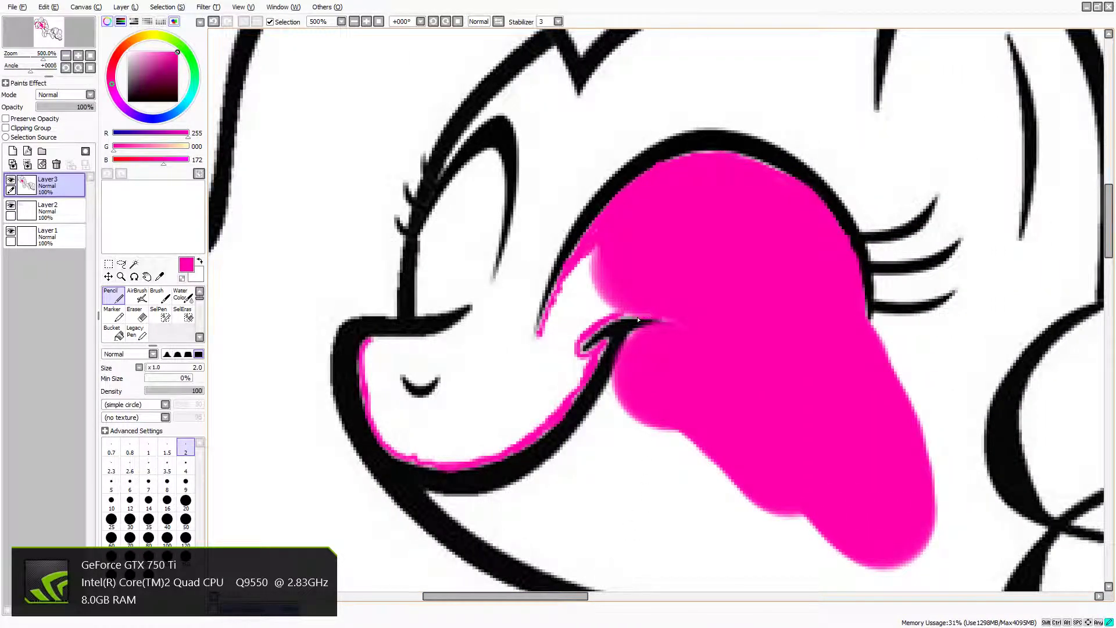
drag(594, 266, 570, 282)
drag(168, 369, 172, 368)
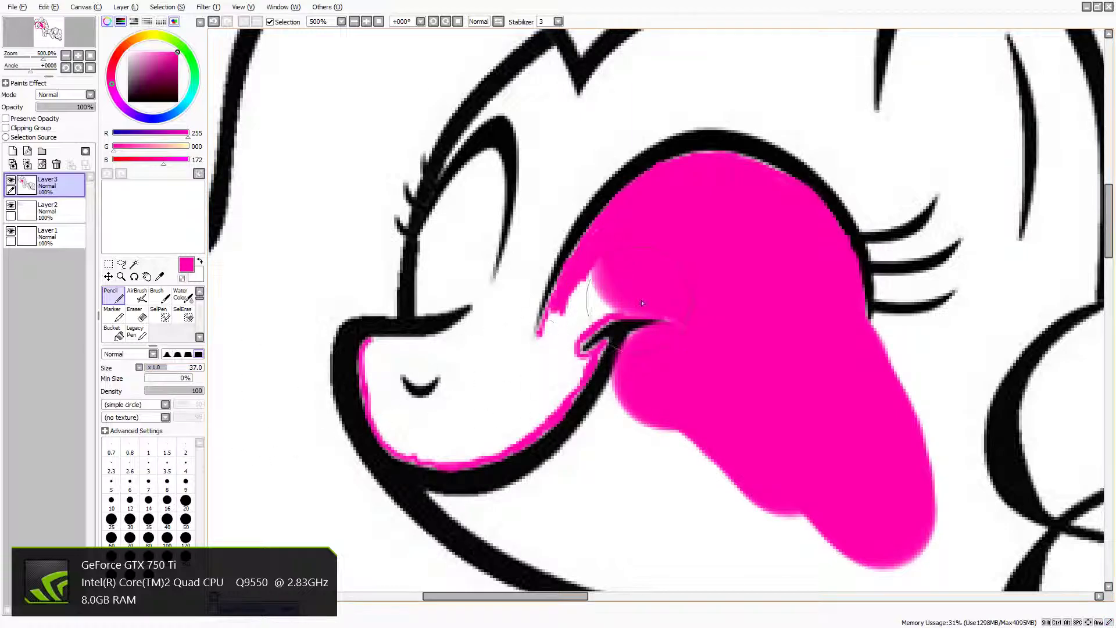
click(504, 378)
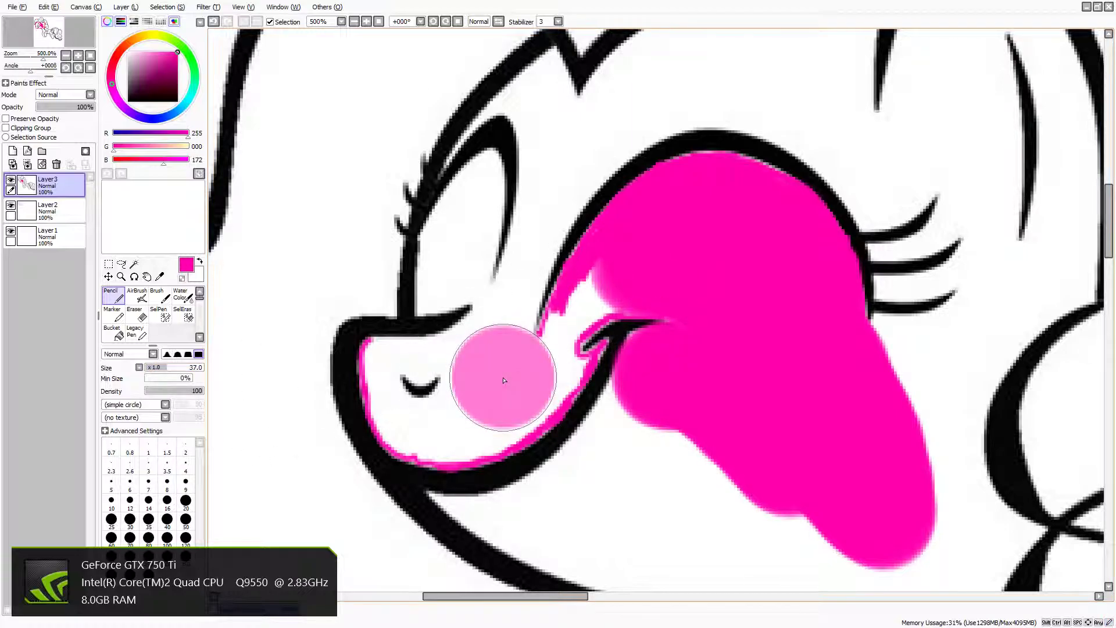
Try extending the pink cheek fill along the underside of the smile, and undo the stroke.
mouse_move(726, 460)
mouse_down()
mouse_move(741, 418)
mouse_move(718, 476)
mouse_move(676, 420)
mouse_move(635, 478)
mouse_move(645, 422)
mouse_move(622, 446)
mouse_up()
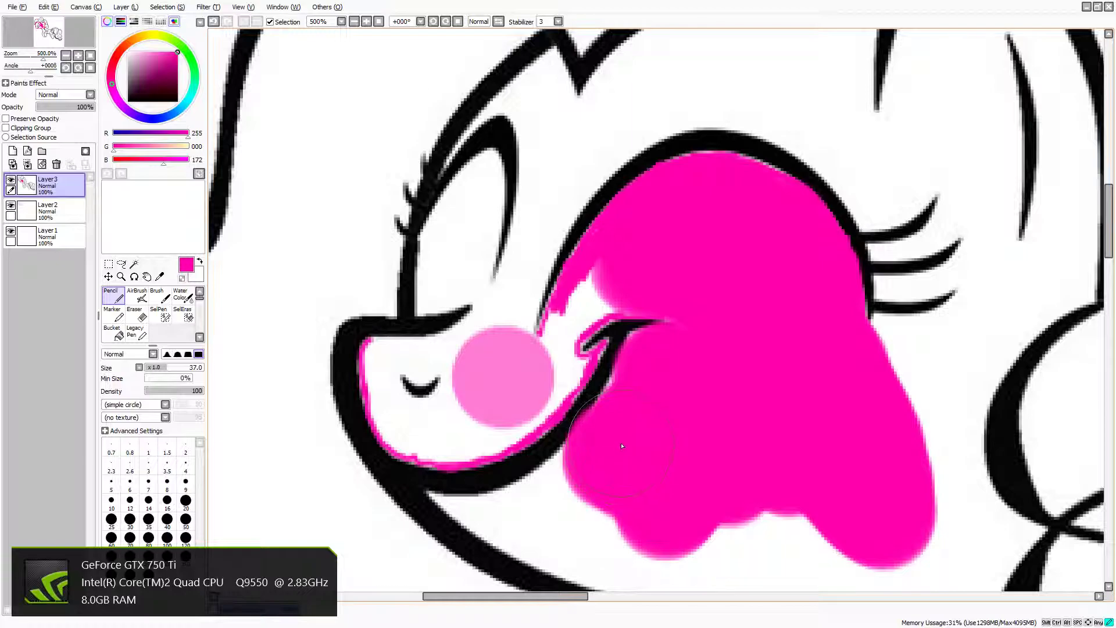
click(48, 6)
click(53, 19)
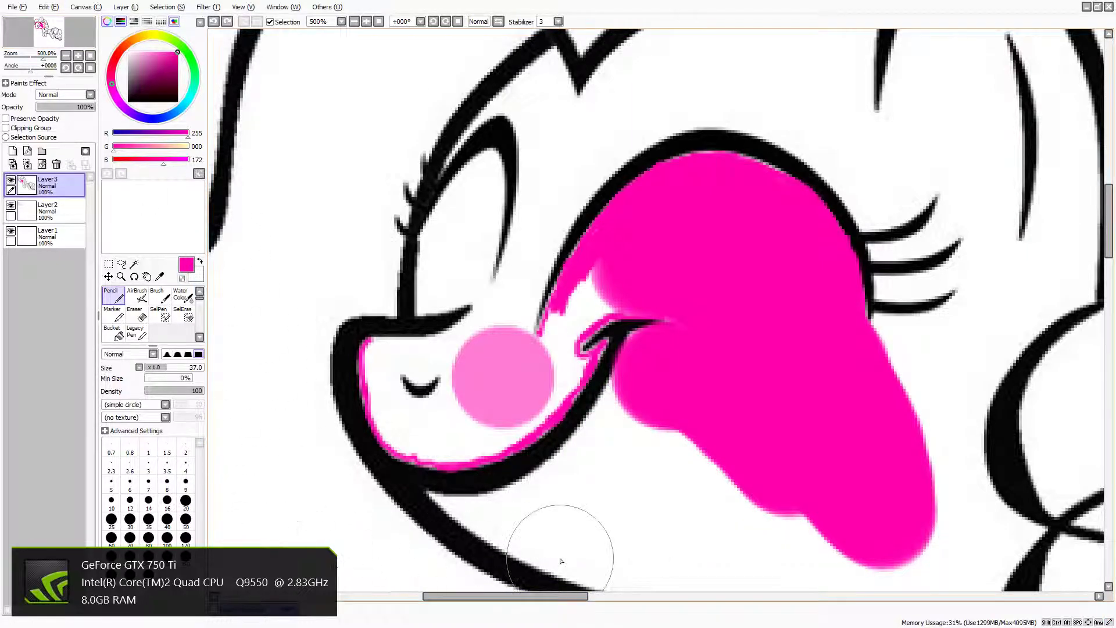
Fill the cheek with pink along the underside of the smile and extend it back below the eyelashes.
scroll(561, 561, down, 1)
scroll(575, 523, up, 5)
mouse_move(821, 266)
mouse_down()
mouse_move(767, 336)
mouse_move(727, 351)
mouse_move(721, 329)
mouse_up()
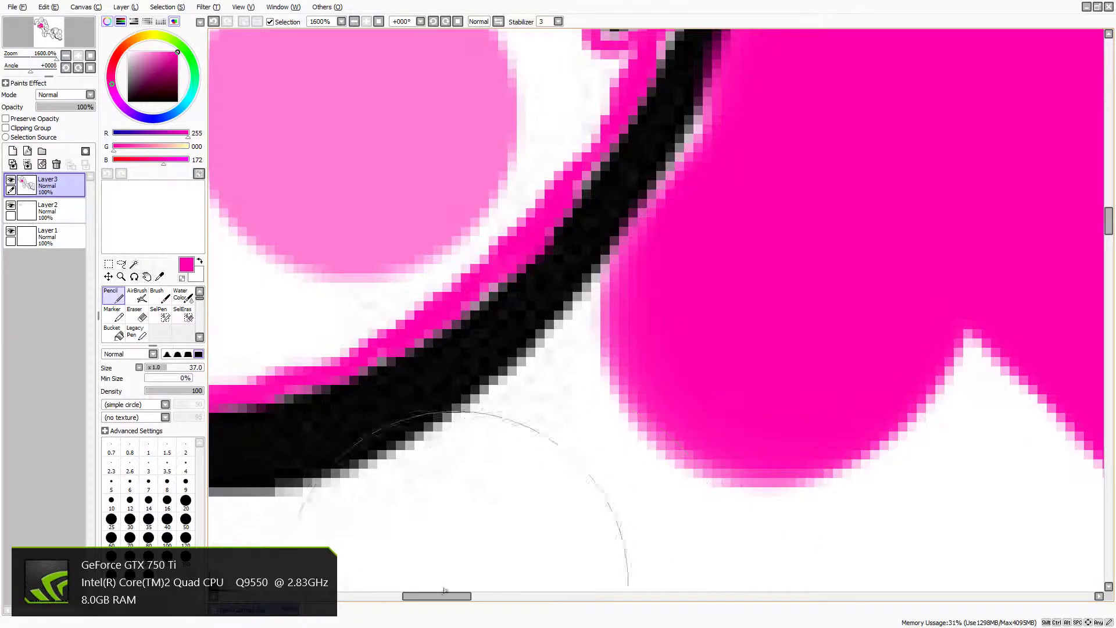
mouse_move(736, 425)
mouse_down()
mouse_move(705, 415)
mouse_move(684, 427)
mouse_move(642, 482)
mouse_up()
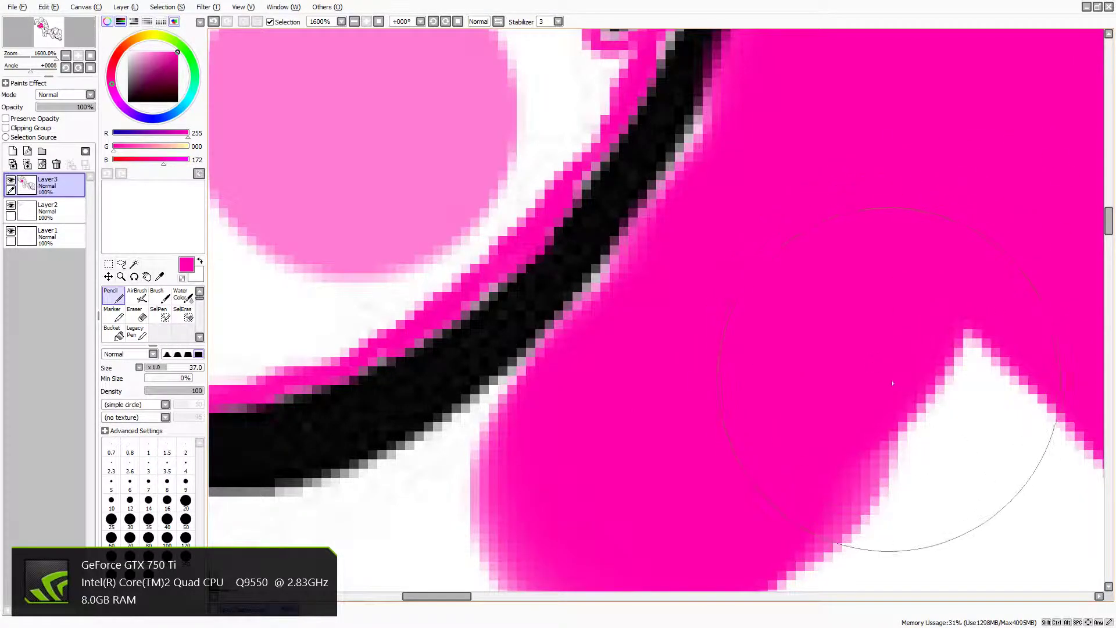
scroll(890, 383, down, 6)
mouse_move(850, 368)
mouse_down()
mouse_move(962, 402)
mouse_move(931, 371)
mouse_move(945, 334)
mouse_up()
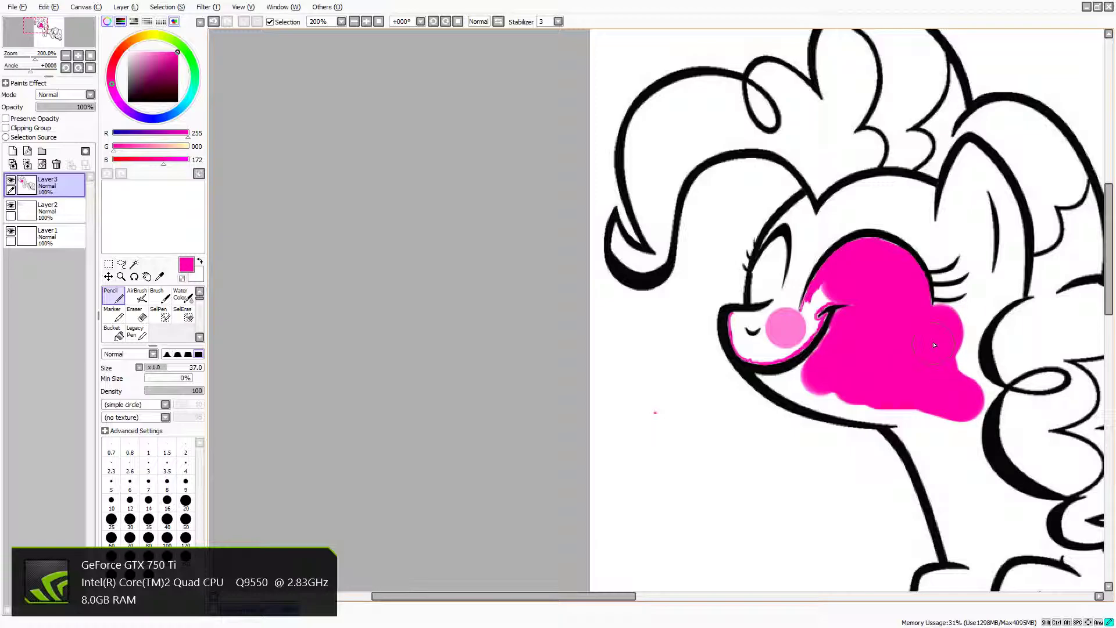
Try painting pink across the forehead above the closed-eye arc, and undo the strokes.
mouse_move(916, 201)
mouse_down()
mouse_move(863, 202)
mouse_move(835, 222)
mouse_move(889, 215)
mouse_move(903, 201)
mouse_move(887, 194)
mouse_move(915, 202)
mouse_up()
click(47, 7)
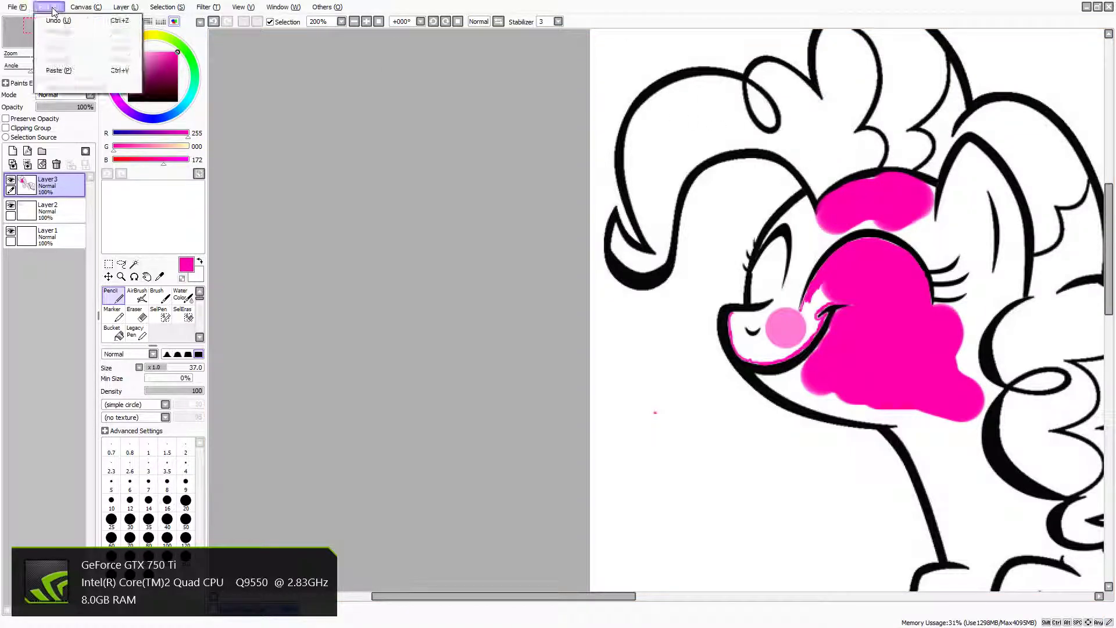
click(69, 25)
click(41, 7)
click(55, 18)
Darken the round dab on the muzzle to solid pink.
scroll(913, 387, down, 2)
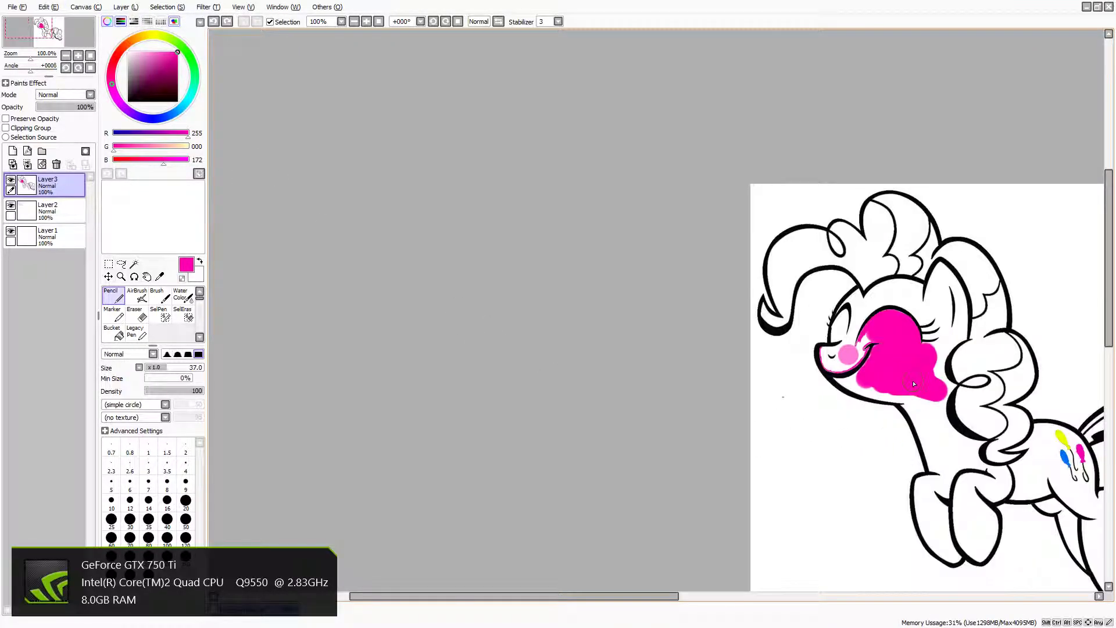
scroll(914, 387, up, 6)
drag(469, 605, 433, 606)
click(667, 177)
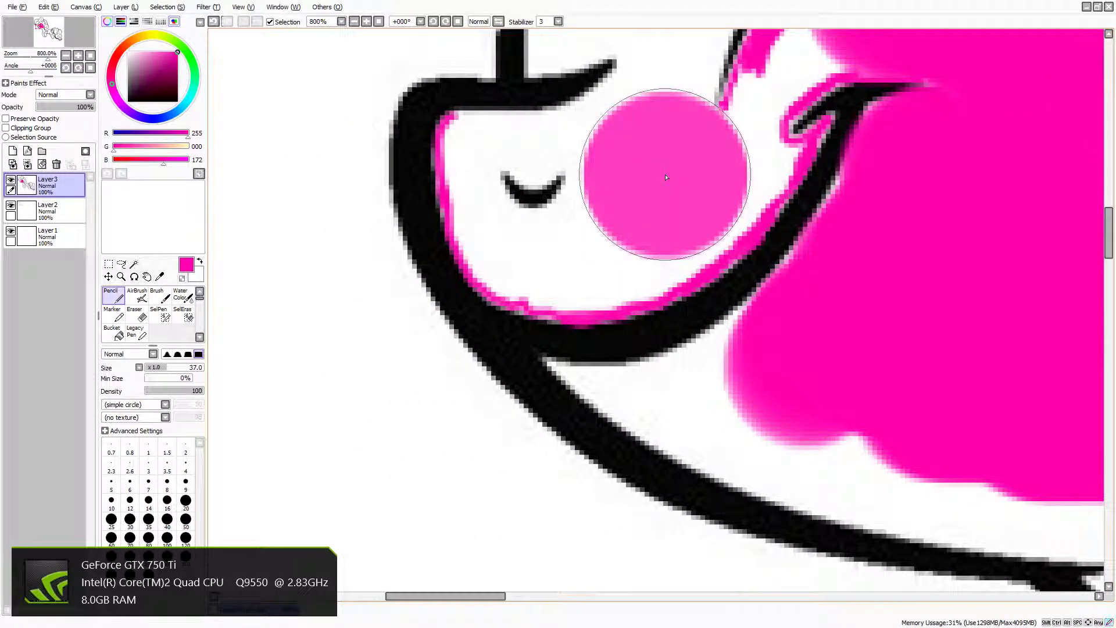
scroll(740, 263, down, 1)
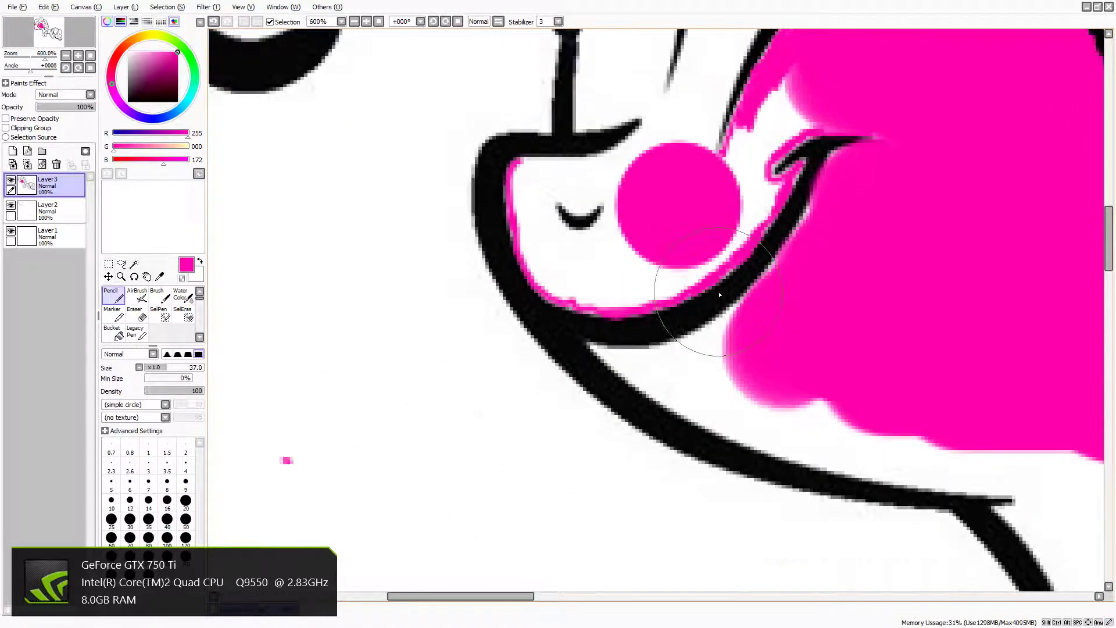
Reduce the Pencil size to 1 and trace pink edging under the nose line and along the top of the nostril.
key(bracketleft)
key(bracketleft)
key(bracketleft)
key(bracketleft)
key(bracketleft)
key(bracketleft)
key(bracketleft)
key(bracketleft)
key(bracketleft)
key(bracketleft)
key(bracketleft)
key(bracketleft)
key(bracketleft)
key(bracketleft)
key(bracketleft)
key(bracketleft)
key(bracketleft)
key(bracketleft)
key(bracketleft)
key(bracketleft)
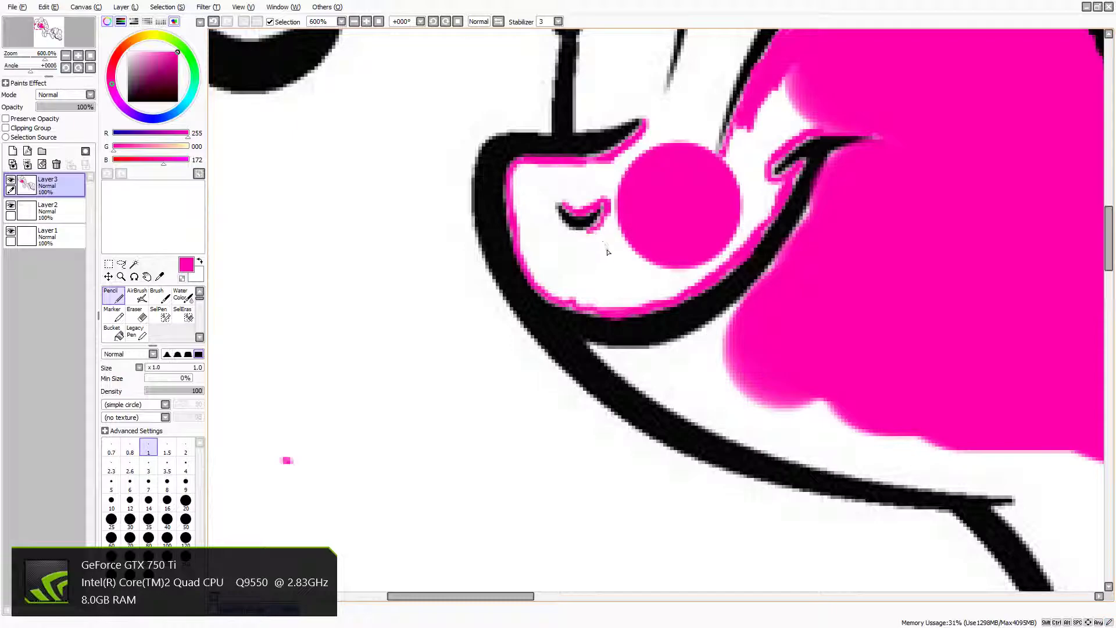
Complete the pink outline around the nostril and fill the area between it and the front of the muzzle.
scroll(607, 251, up, 4)
drag(581, 202, 512, 203)
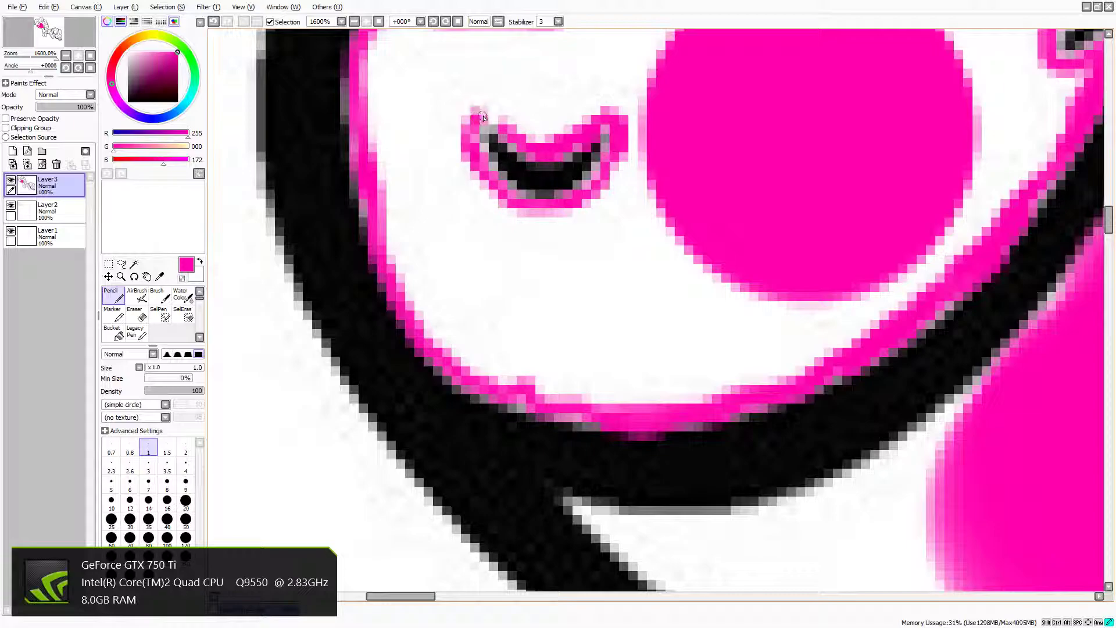
mouse_move(501, 117)
mouse_down()
mouse_move(545, 136)
mouse_move(592, 112)
mouse_up()
mouse_move(622, 149)
mouse_down()
mouse_move(616, 182)
mouse_move(588, 209)
mouse_move(512, 219)
mouse_move(479, 195)
mouse_move(458, 144)
mouse_move(499, 204)
mouse_move(537, 214)
mouse_move(600, 196)
mouse_move(622, 169)
mouse_move(620, 117)
mouse_move(603, 101)
mouse_move(540, 122)
mouse_move(480, 108)
mouse_move(446, 127)
mouse_move(457, 176)
mouse_move(472, 156)
mouse_move(464, 124)
mouse_move(471, 188)
mouse_move(457, 190)
mouse_move(446, 165)
mouse_move(527, 235)
mouse_move(609, 214)
mouse_move(625, 172)
mouse_move(581, 234)
mouse_move(480, 226)
mouse_move(438, 157)
mouse_move(482, 220)
mouse_move(587, 225)
mouse_move(634, 182)
mouse_move(577, 270)
mouse_move(444, 212)
mouse_move(447, 202)
mouse_move(615, 243)
mouse_move(512, 246)
mouse_move(542, 238)
mouse_move(517, 271)
mouse_move(602, 246)
mouse_move(546, 256)
mouse_move(615, 224)
mouse_move(397, 259)
mouse_move(453, 247)
mouse_move(408, 264)
mouse_move(457, 221)
mouse_move(417, 258)
mouse_move(439, 166)
mouse_move(409, 141)
mouse_move(416, 227)
mouse_move(439, 129)
mouse_move(394, 246)
mouse_move(408, 180)
mouse_move(380, 271)
mouse_move(406, 95)
mouse_move(397, 211)
mouse_move(366, 117)
mouse_move(375, 215)
mouse_move(393, 91)
mouse_move(392, 192)
mouse_move(389, 56)
mouse_move(375, 154)
mouse_move(387, 71)
mouse_move(461, 248)
mouse_move(424, 178)
mouse_move(464, 359)
mouse_move(421, 262)
mouse_move(416, 282)
mouse_move(445, 330)
mouse_move(430, 285)
mouse_move(378, 263)
mouse_up()
Set the Pencil size to 16.
click(167, 501)
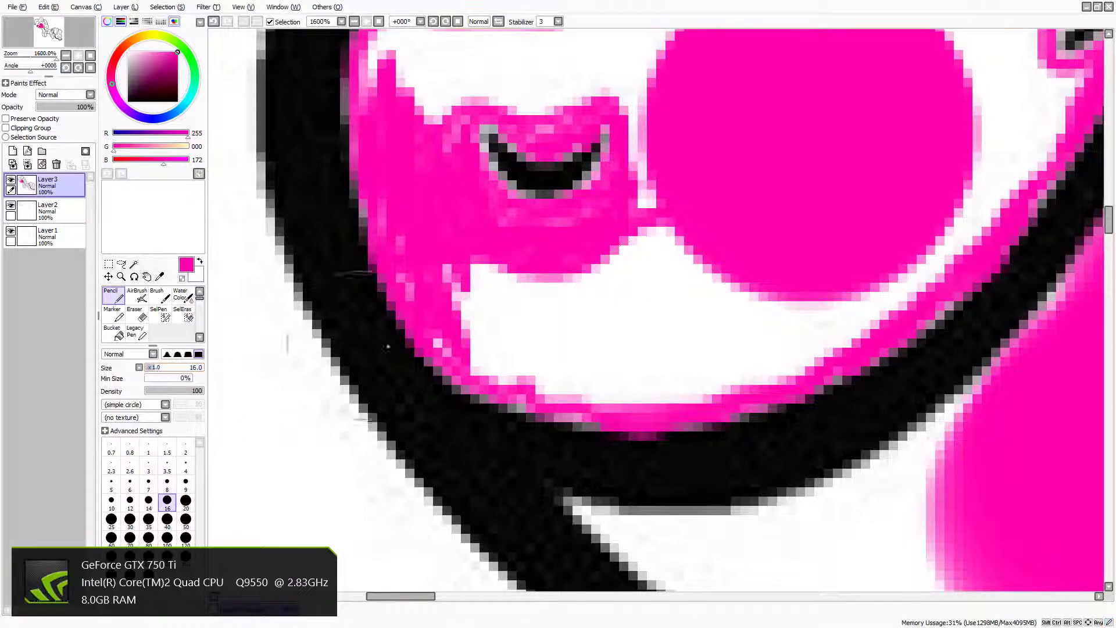